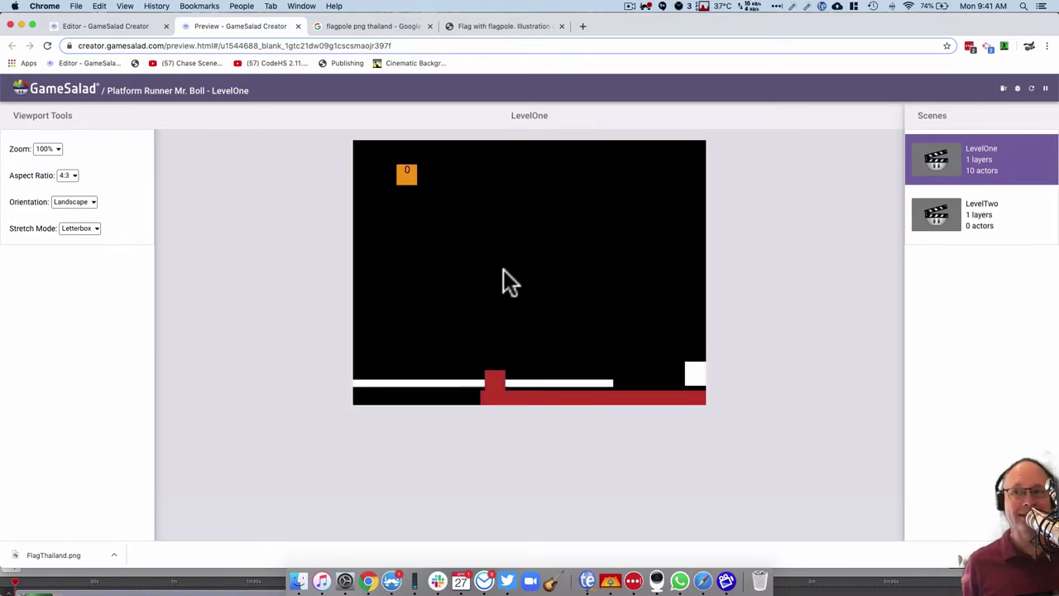
Return to the game editor and bring up the Library's Actors list
left_click(97, 27)
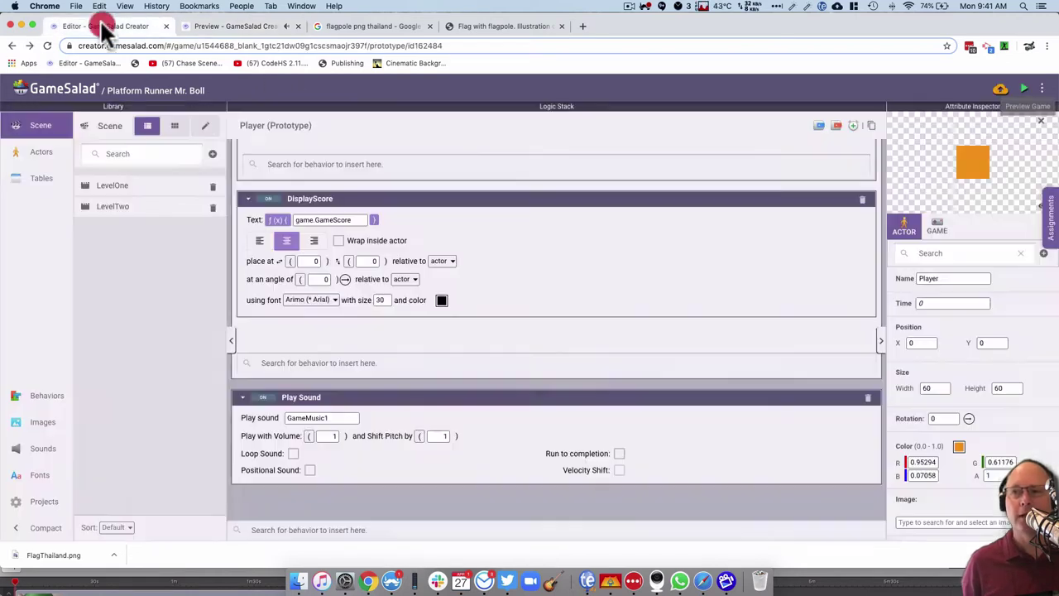
left_click(116, 292)
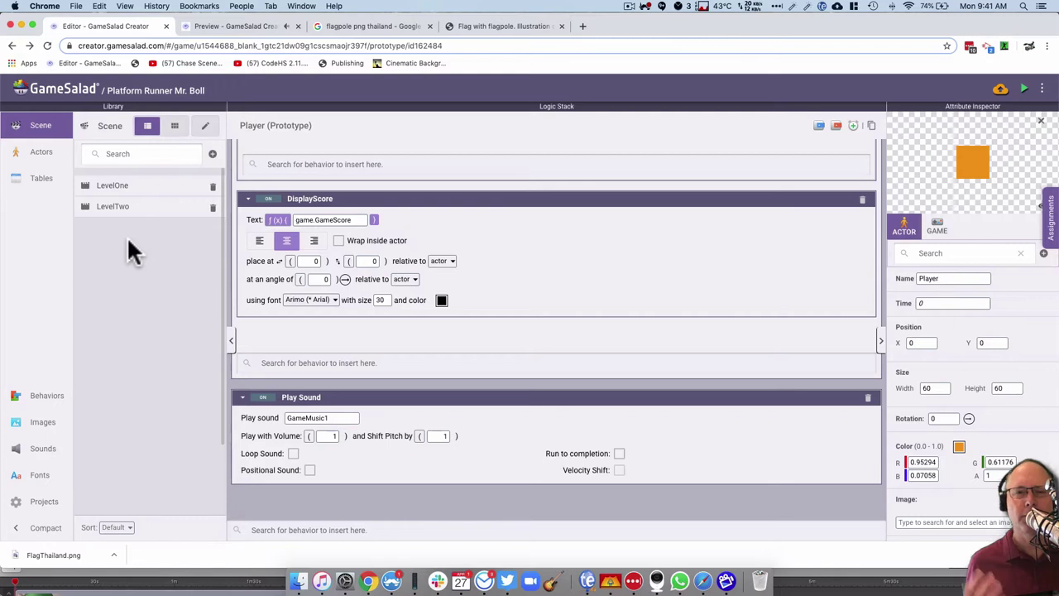
left_click(128, 252)
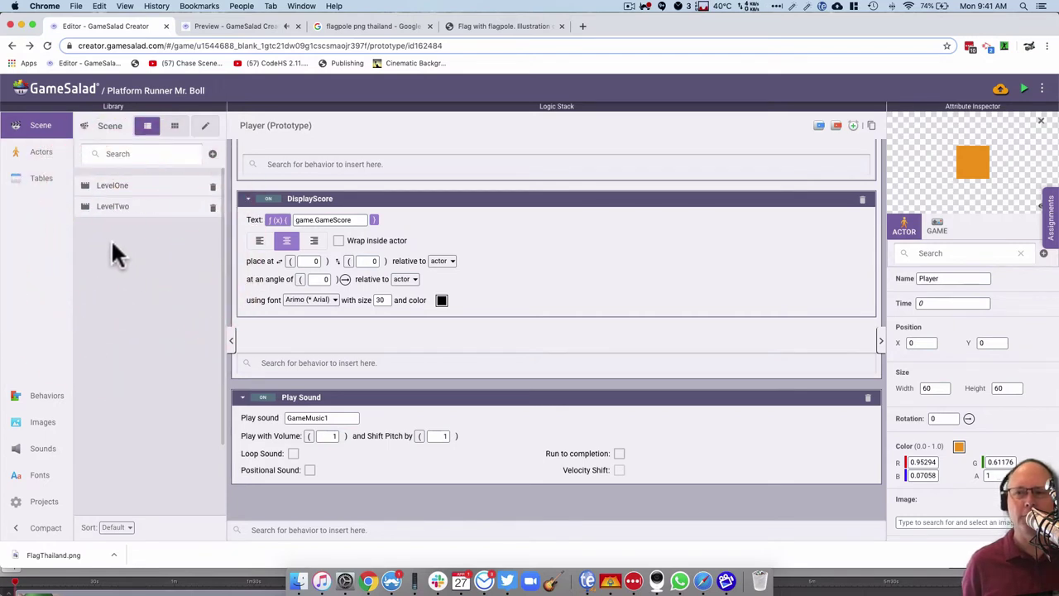
Add a new actor named NextLevel
left_click(40, 151)
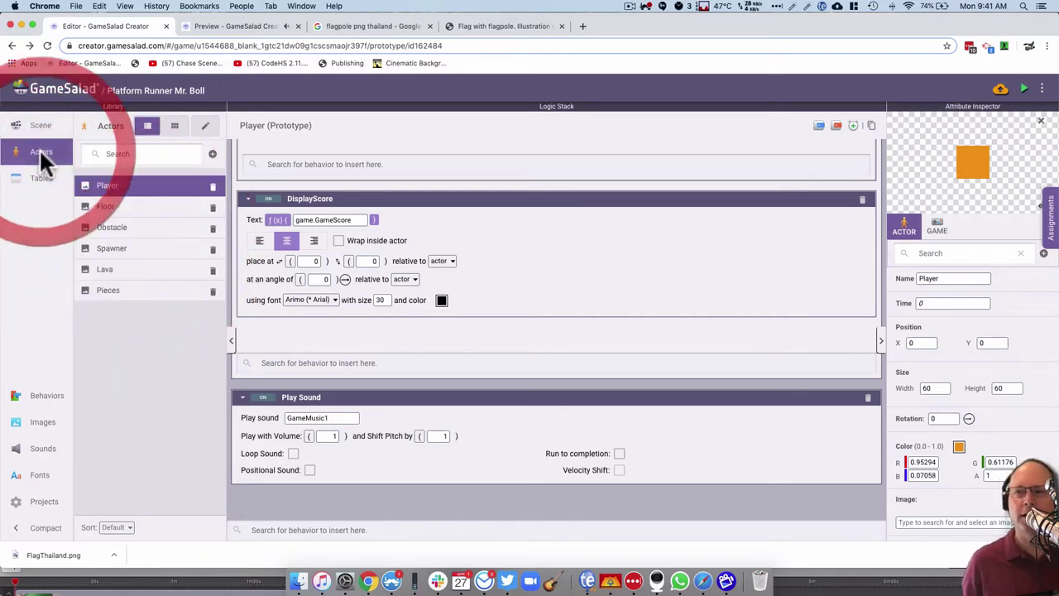
left_click(213, 154)
left_click(141, 312)
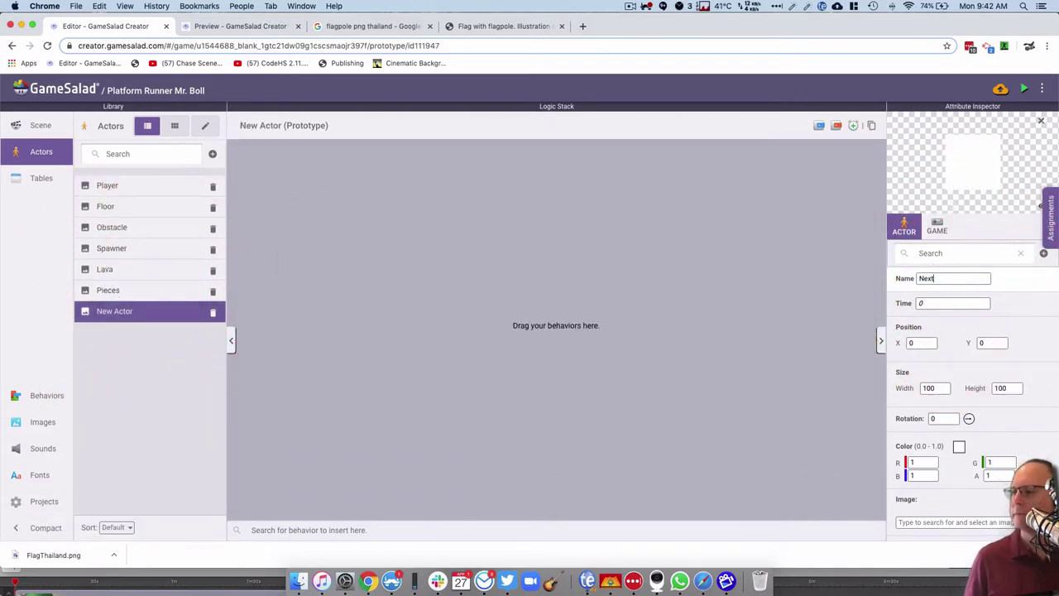
key("Return")
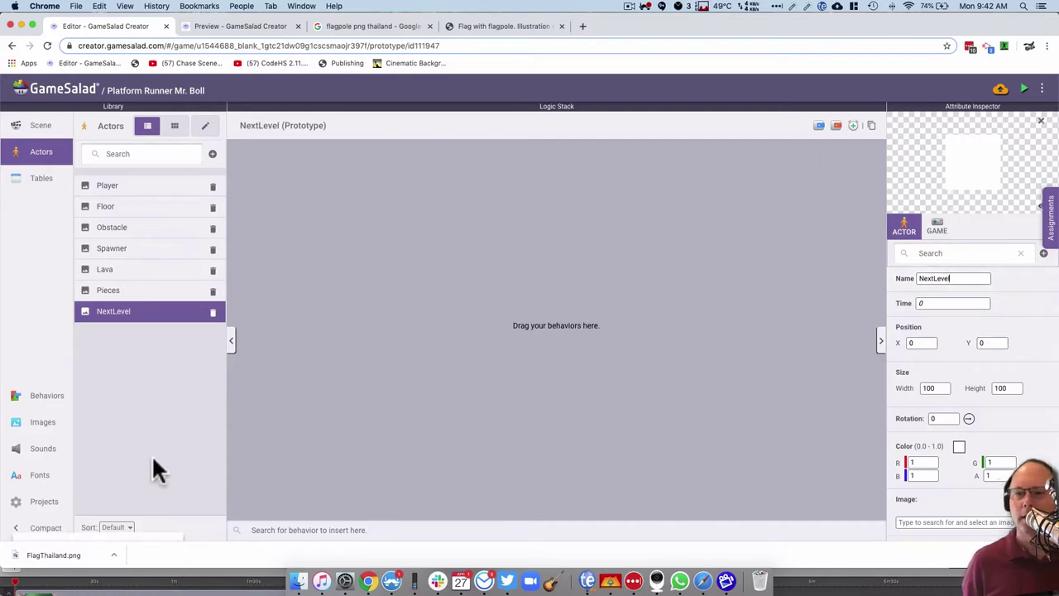
Give NextLevel the FlagThailand image and select its 640 width value for replacement
left_click(39, 423)
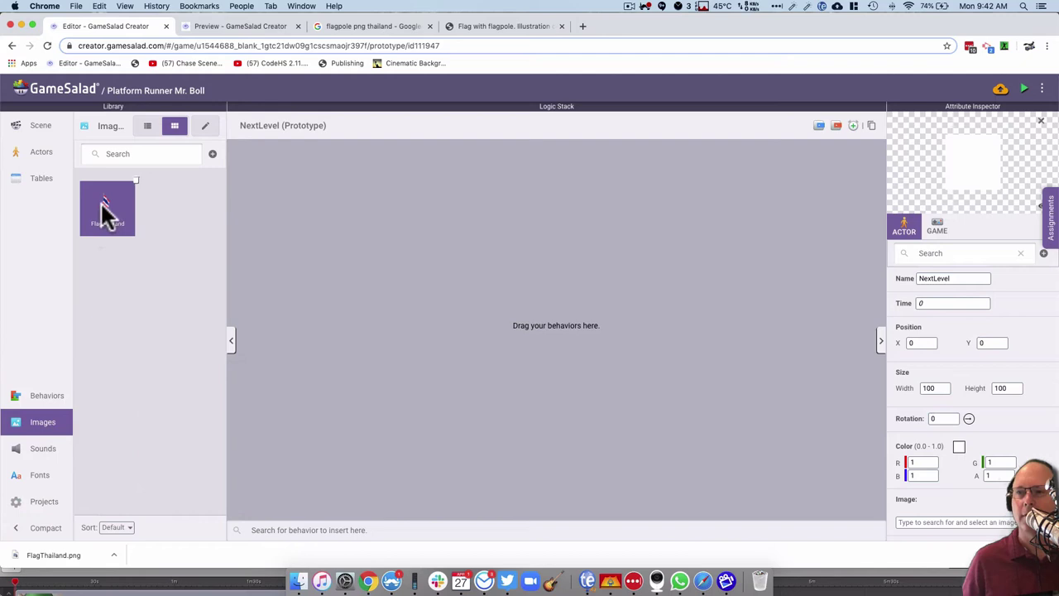
left_click_drag(104, 213, 974, 172)
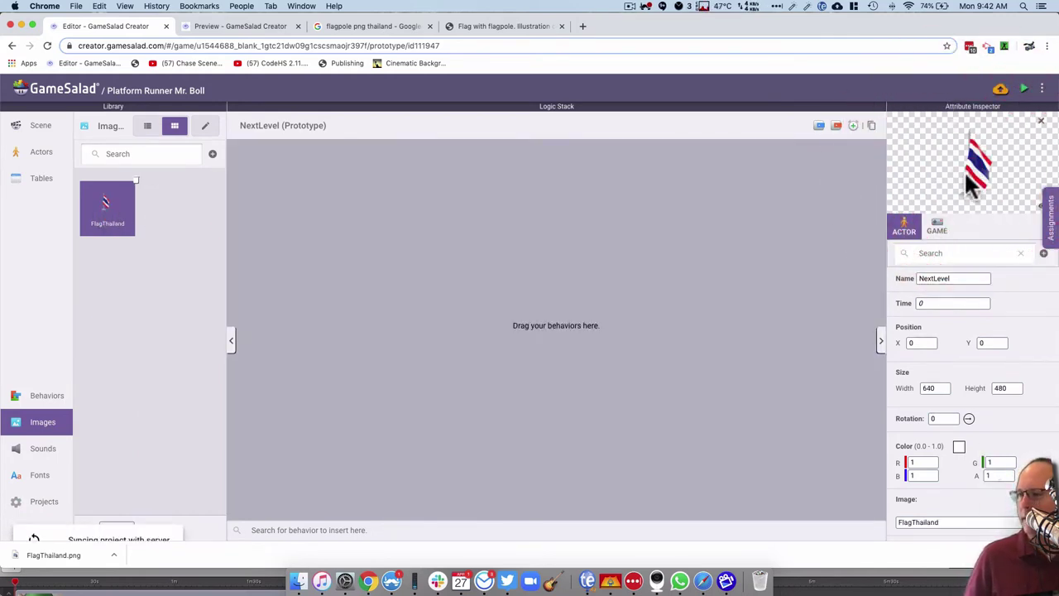
left_click(937, 389)
double_click(937, 389)
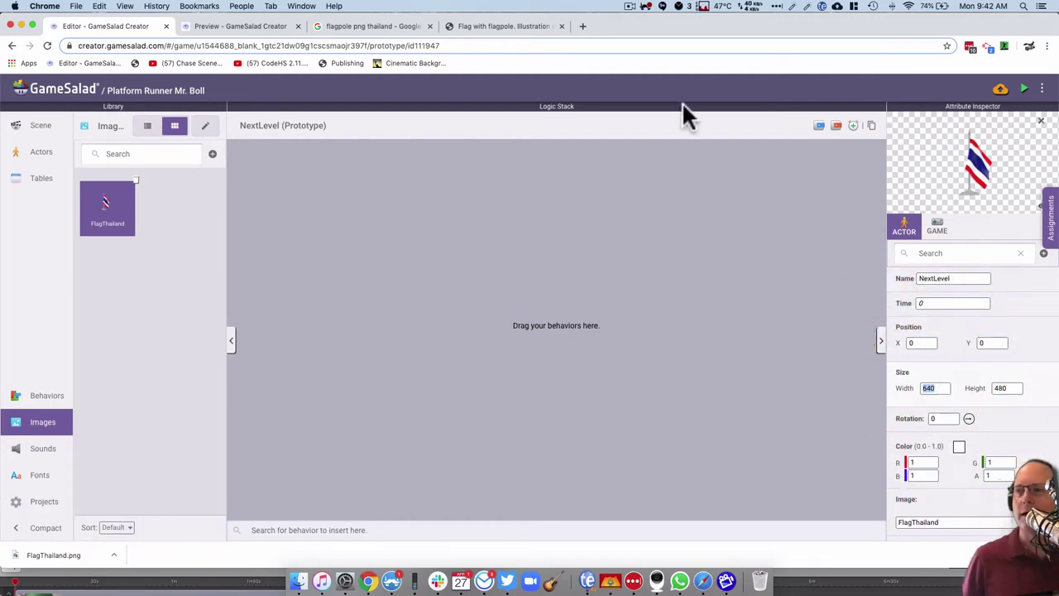
After a glance at the preview, set NextLevel's width to 500 and height to 750
left_click(240, 26)
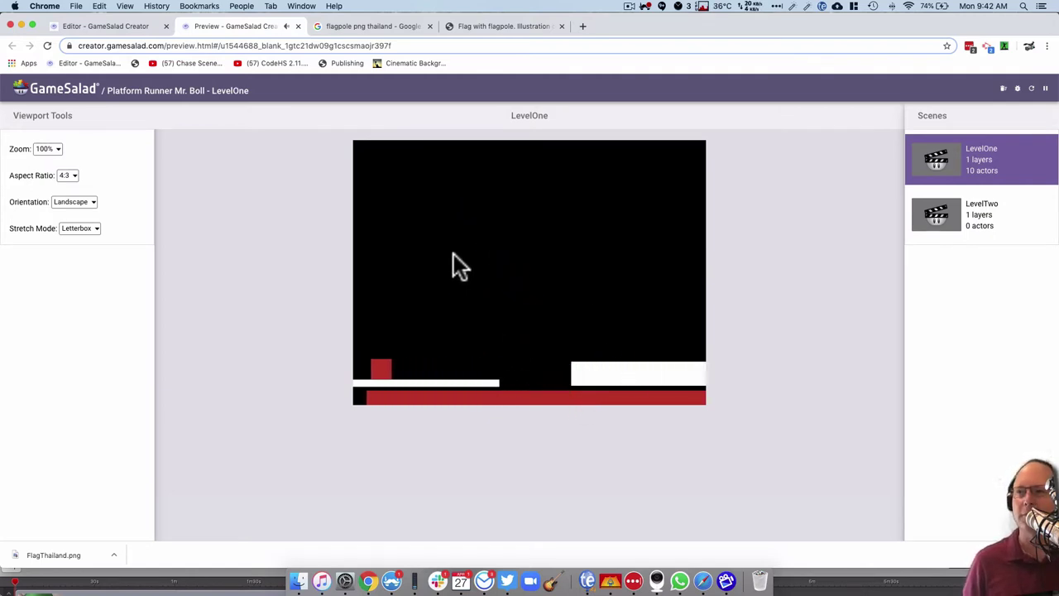
left_click(120, 27)
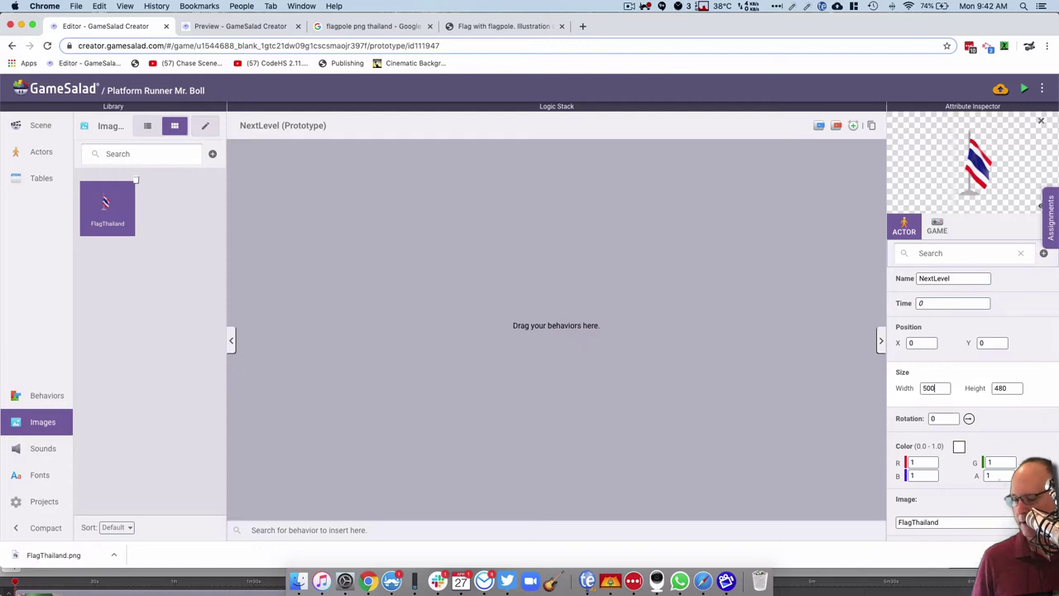
key("Return")
left_click(1020, 388)
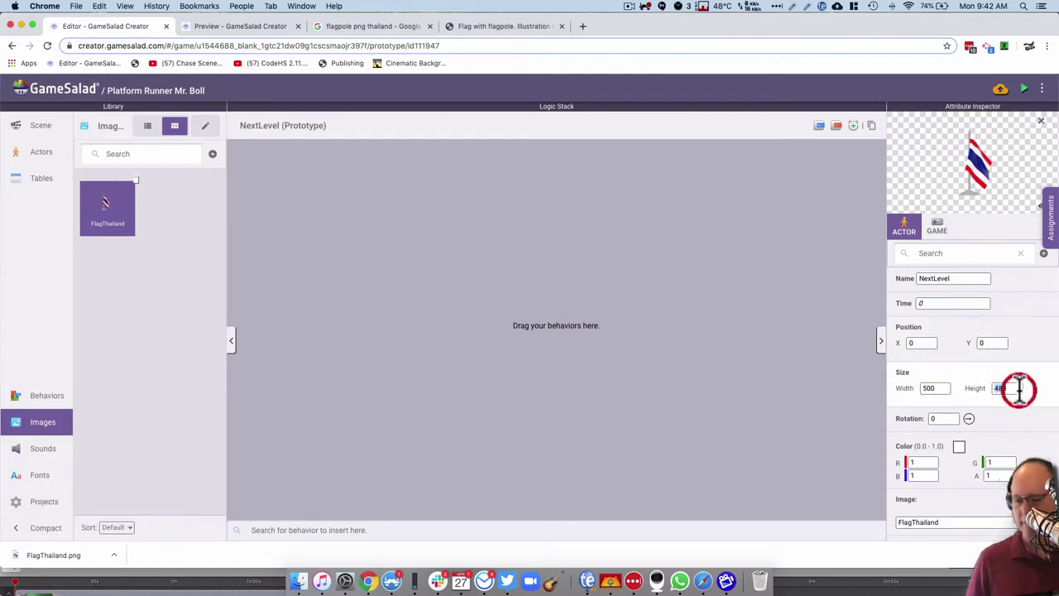
type("75")
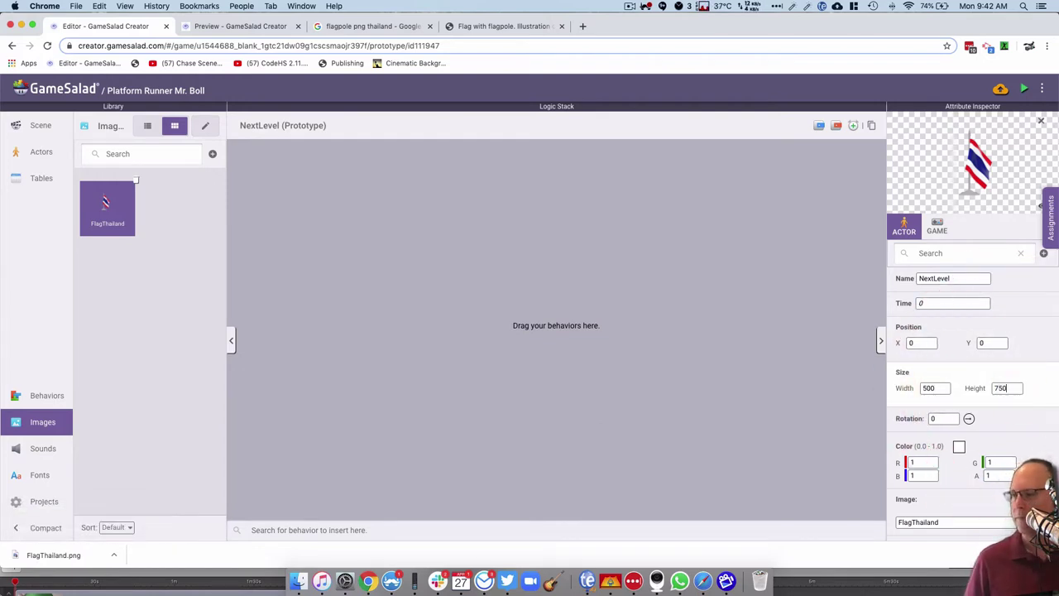
type("0")
left_click(1018, 333)
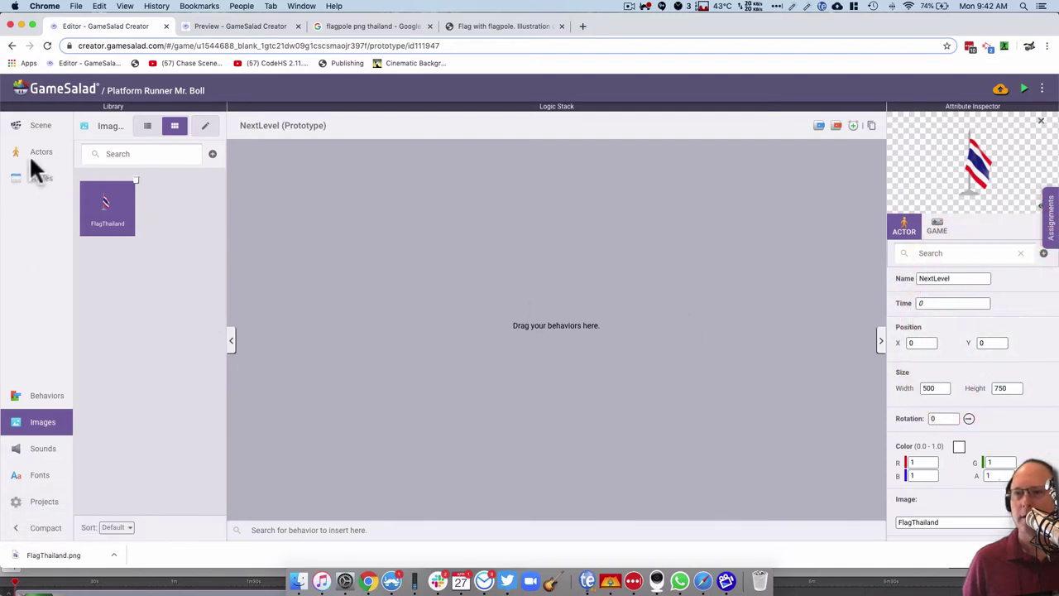
Open the LevelOne scene and show the Actors list with NextLevel available
left_click(36, 129)
left_click(116, 206)
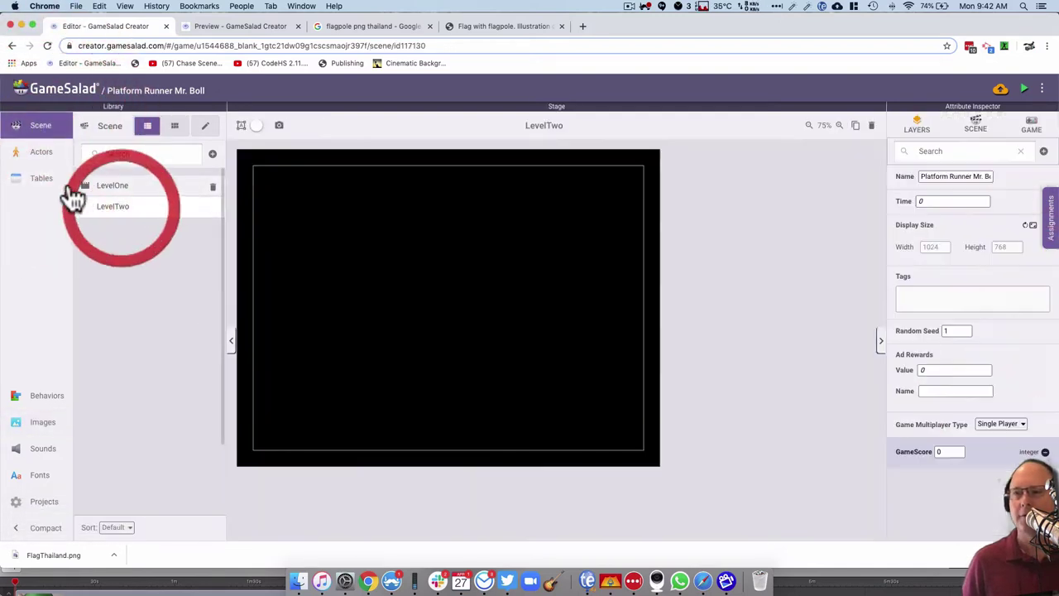
left_click(48, 149)
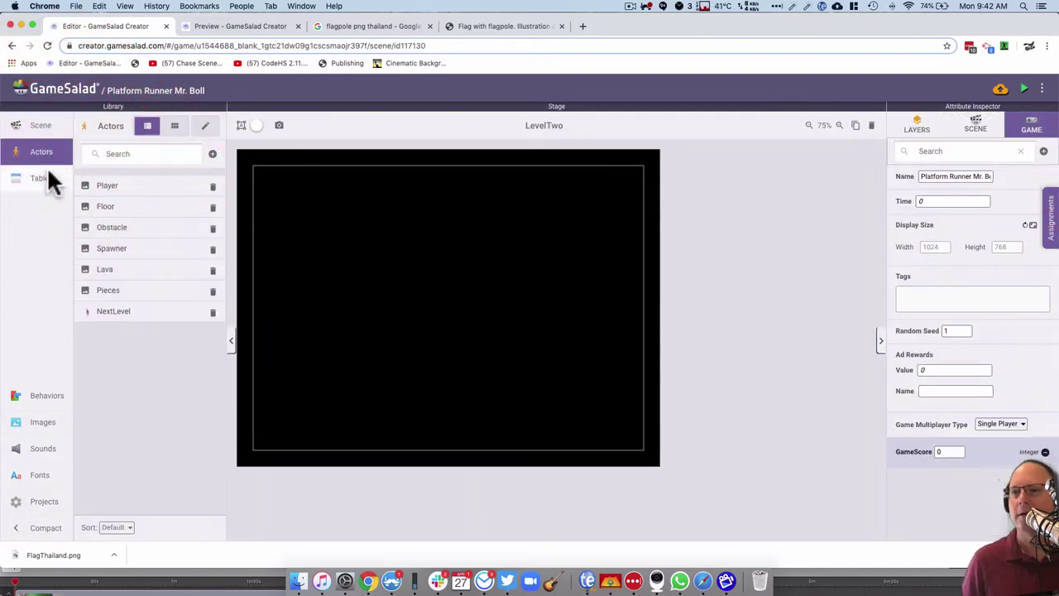
left_click(35, 128)
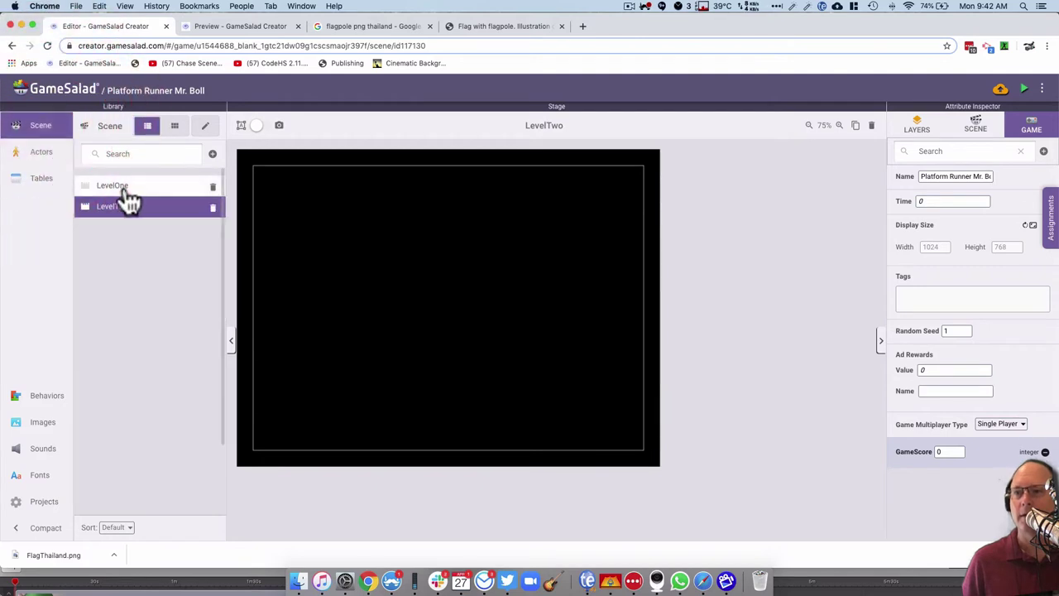
left_click(124, 203)
left_click(32, 150)
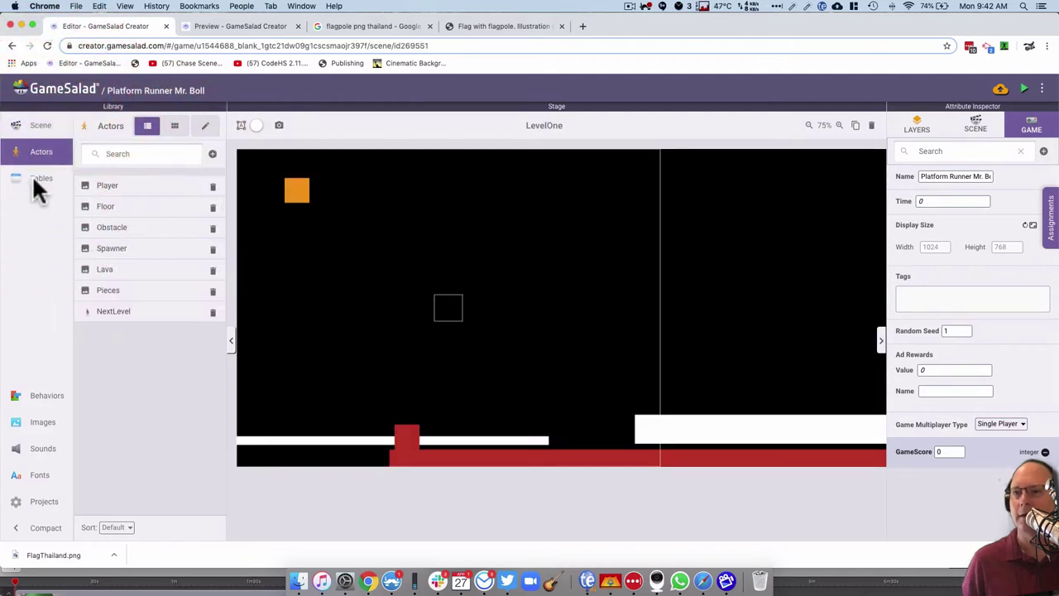
double_click(116, 314)
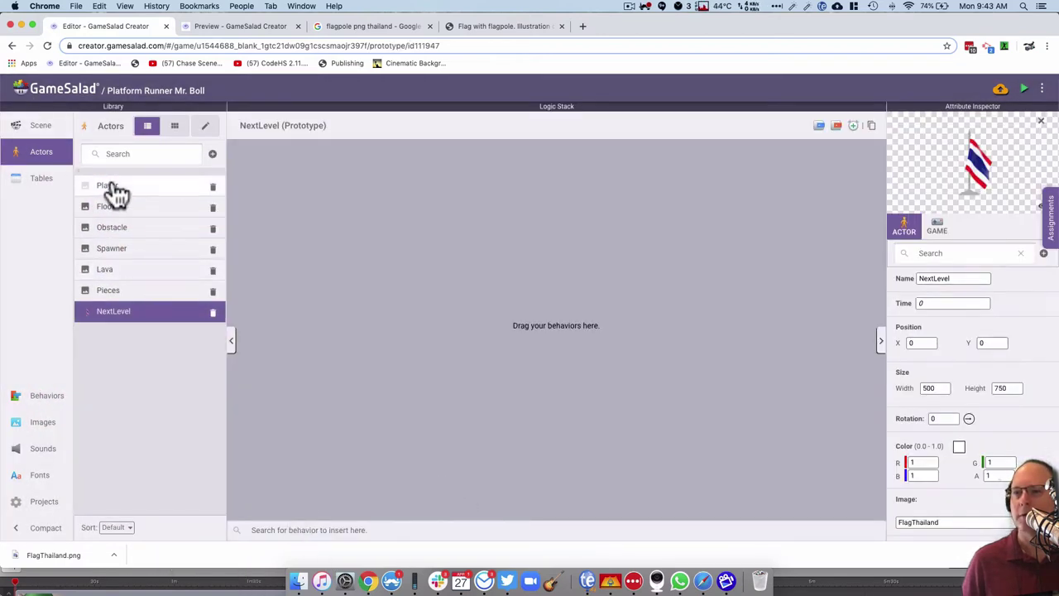
left_click(29, 126)
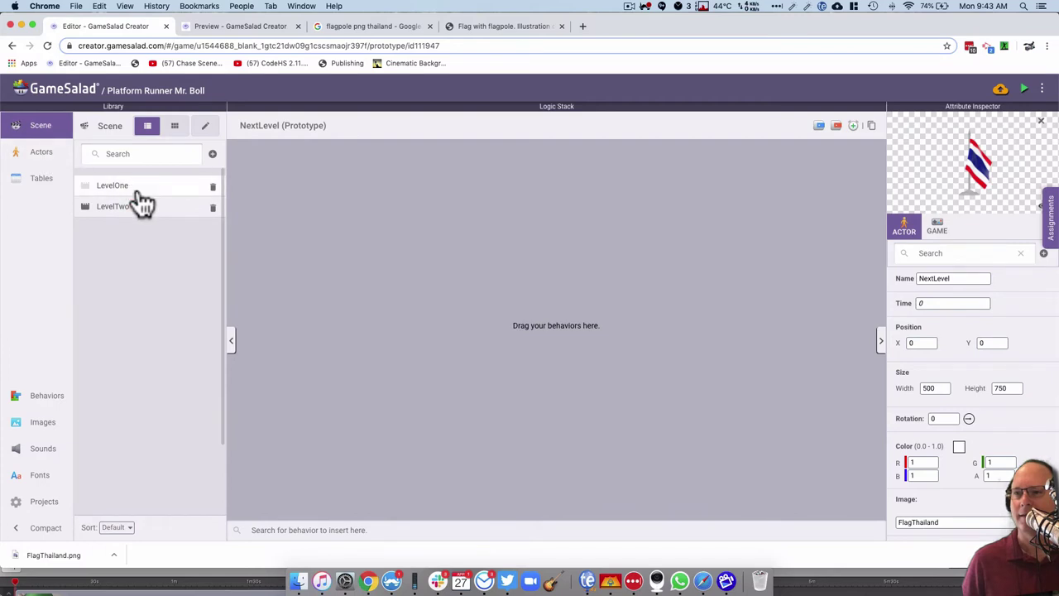
double_click(137, 187)
left_click(36, 152)
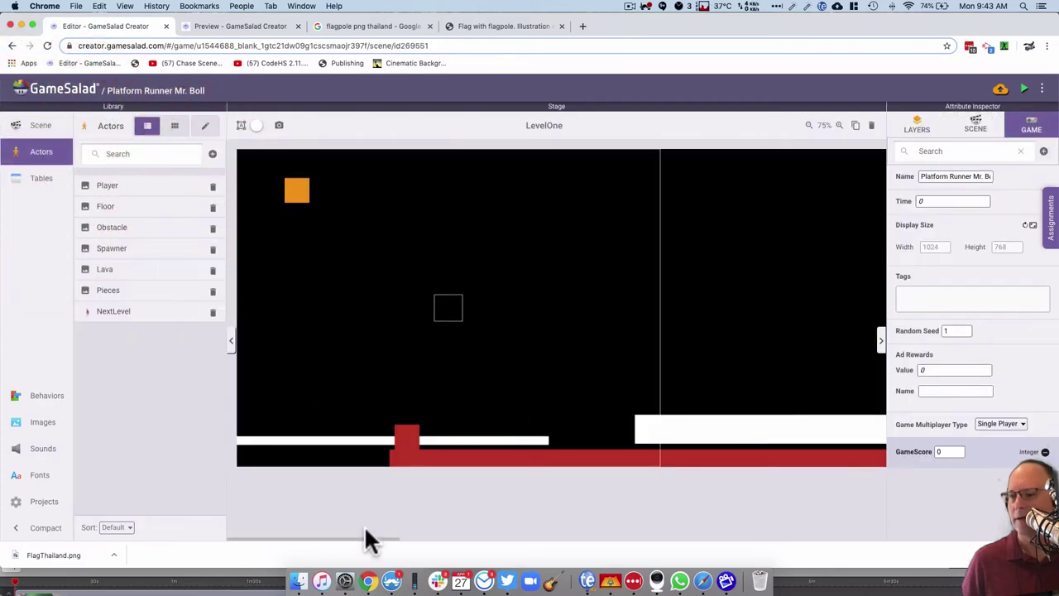
Place the NextLevel flag on LevelOne's far-right platform at X 5904, Y 565.333
left_click_drag(362, 531, 874, 534)
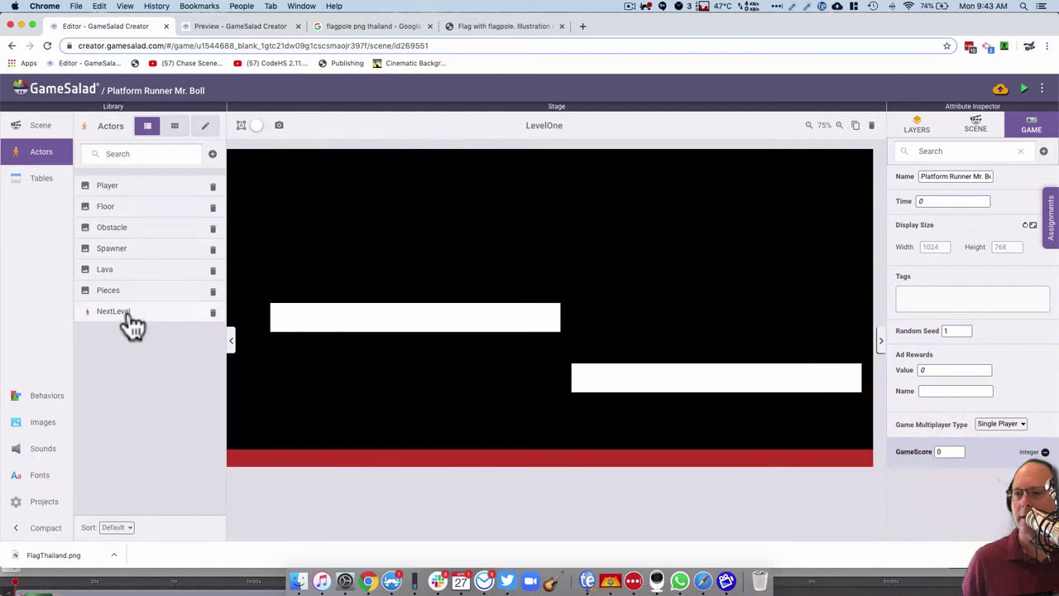
left_click_drag(130, 319, 840, 225)
left_click(844, 304)
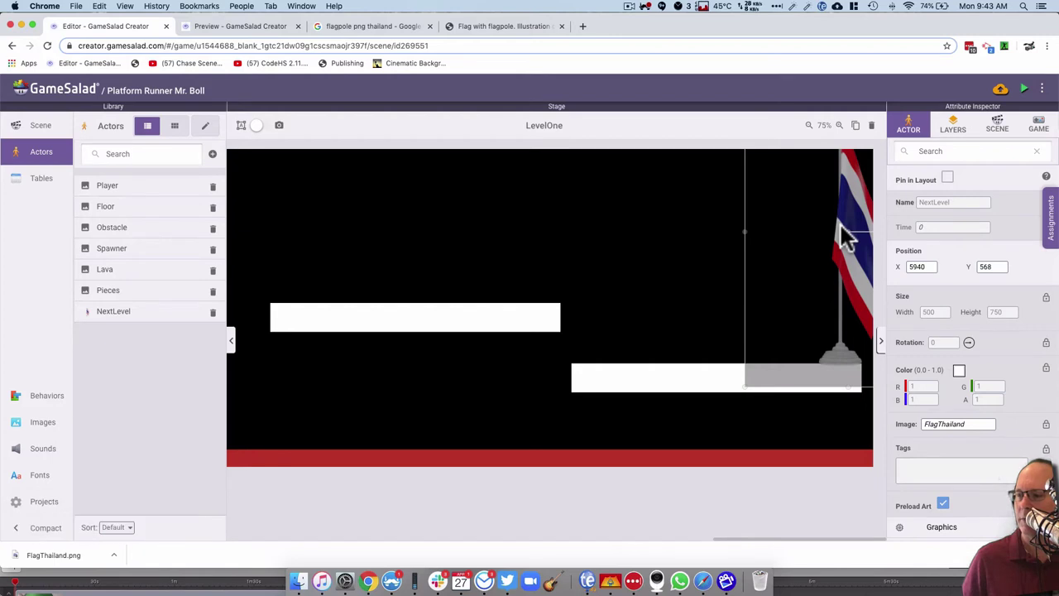
left_click(840, 225)
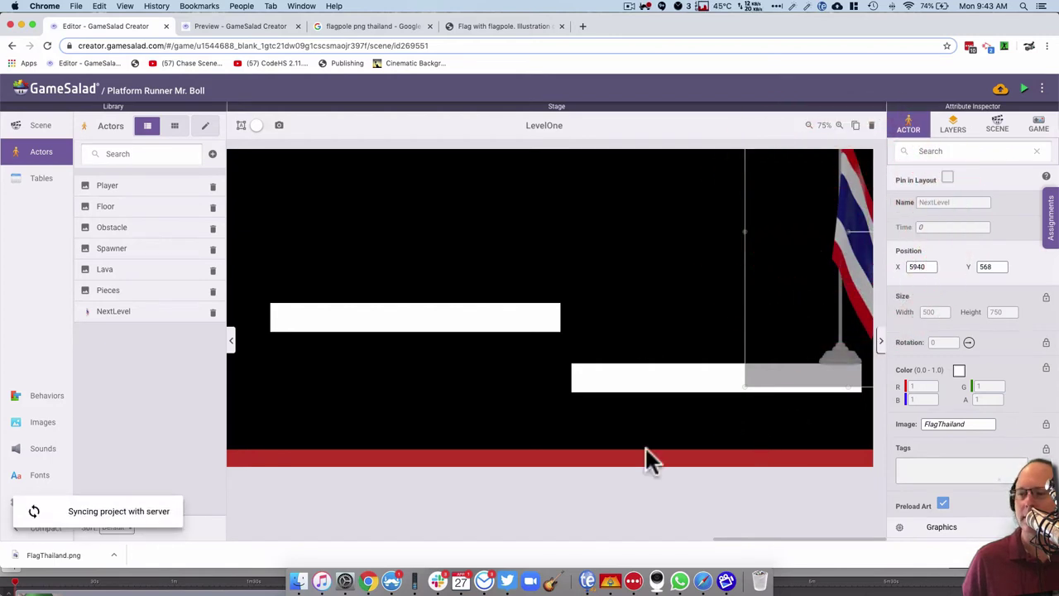
left_click(648, 242)
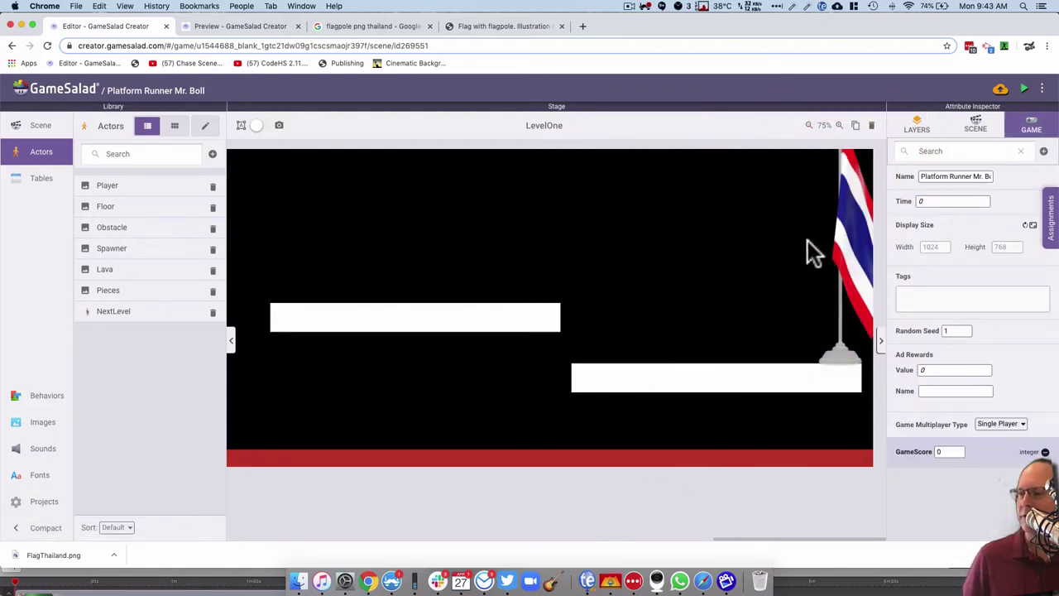
left_click_drag(837, 235, 822, 241)
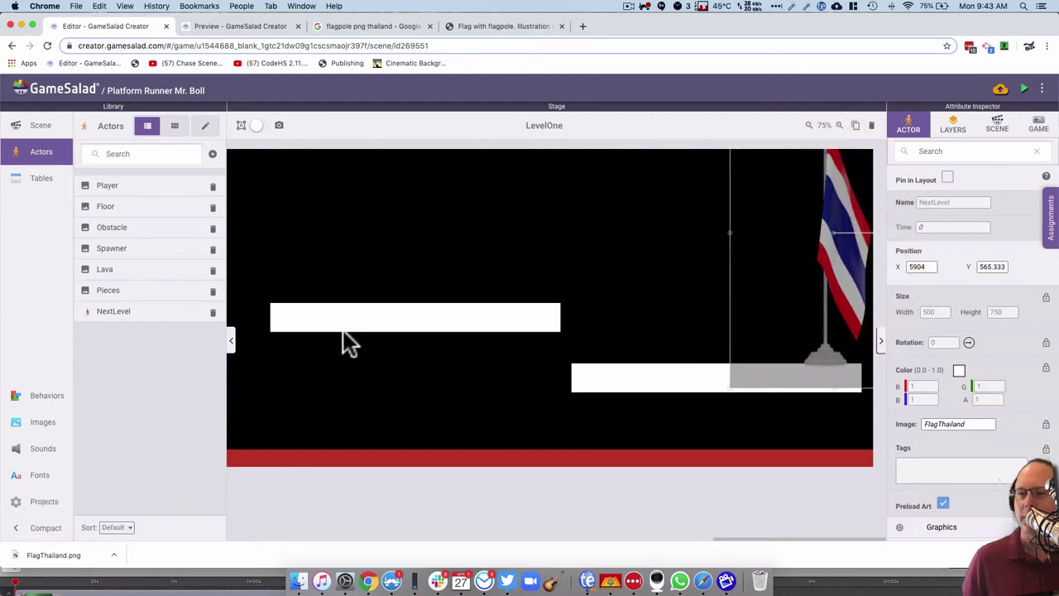
Open NextLevel's logic and add a new Rule to it
left_click(116, 356)
double_click(126, 321)
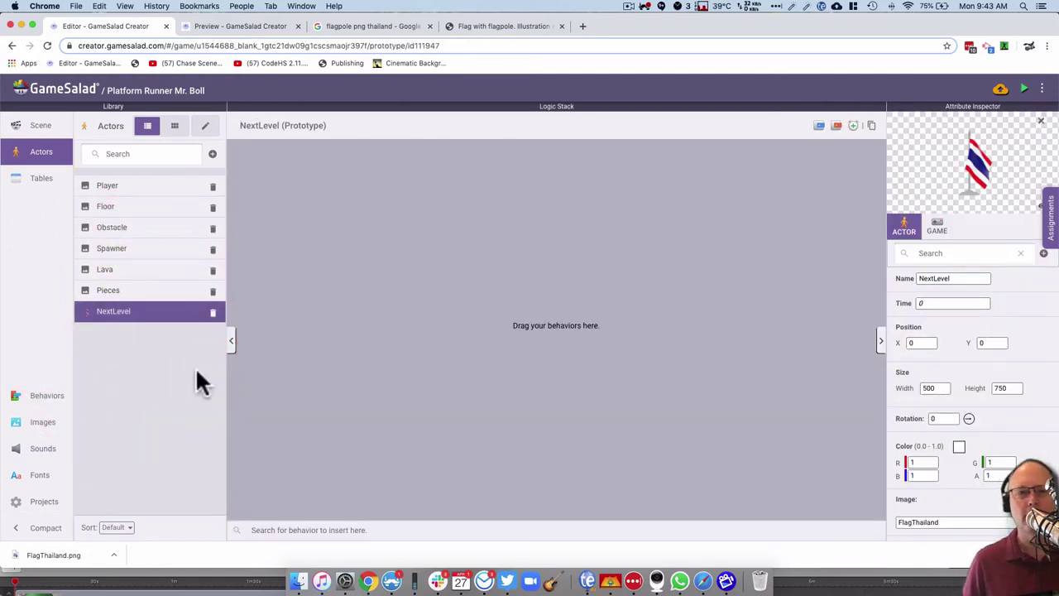
left_click(822, 130)
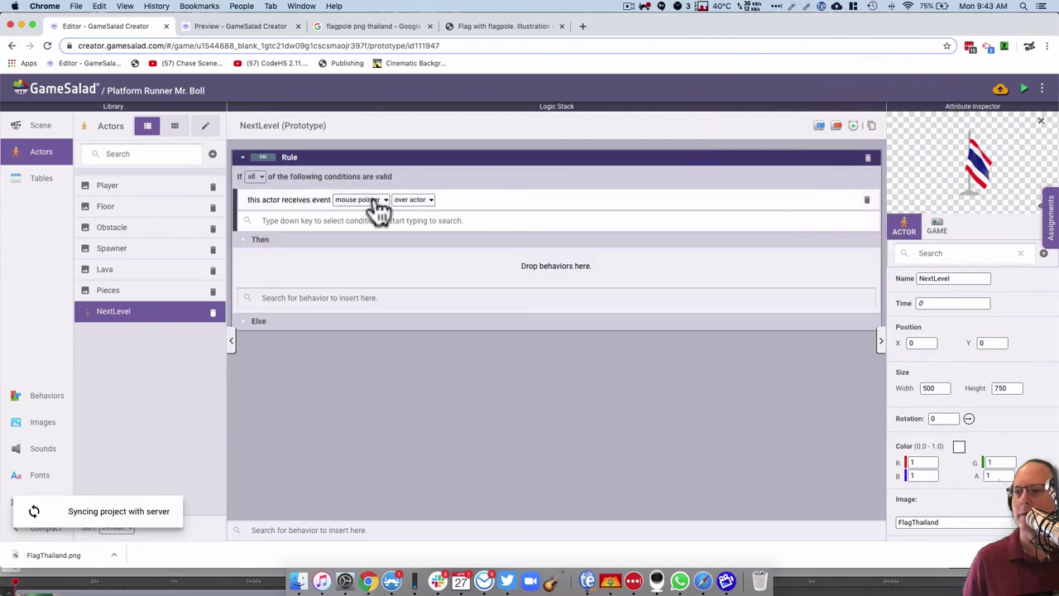
Delete the unwanted new rule on NextLevel and open the Player's logic
left_click(867, 159)
left_click(146, 202)
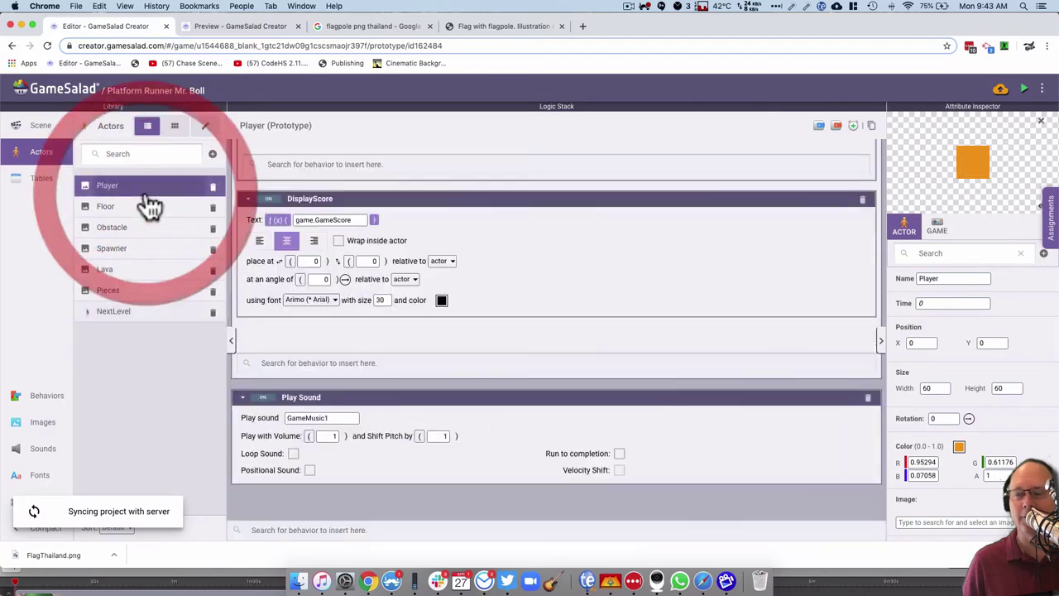
scroll(271, 381, "up", 10)
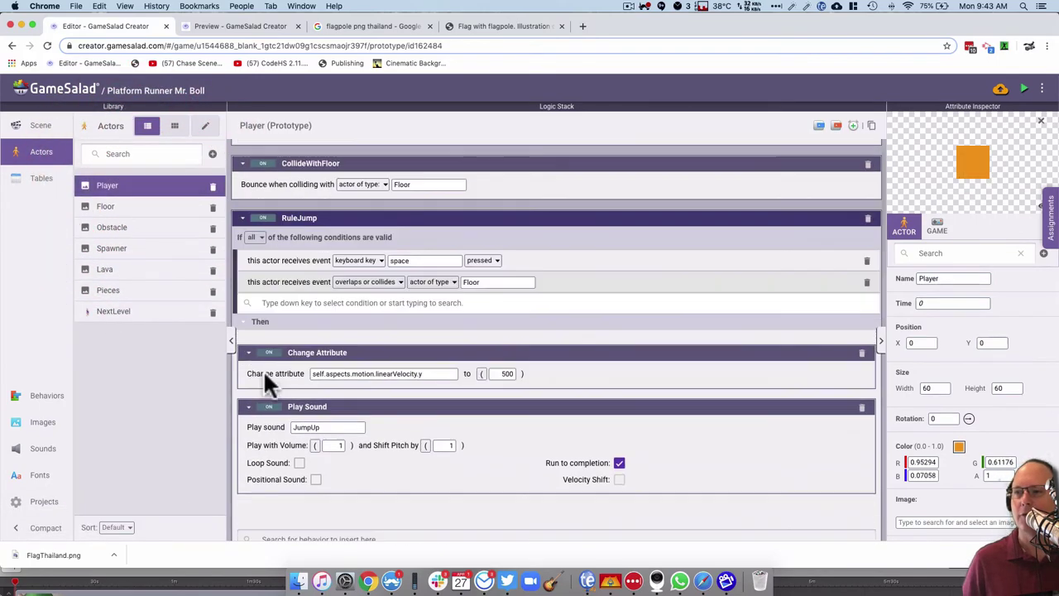
scroll(266, 364, "up", 2)
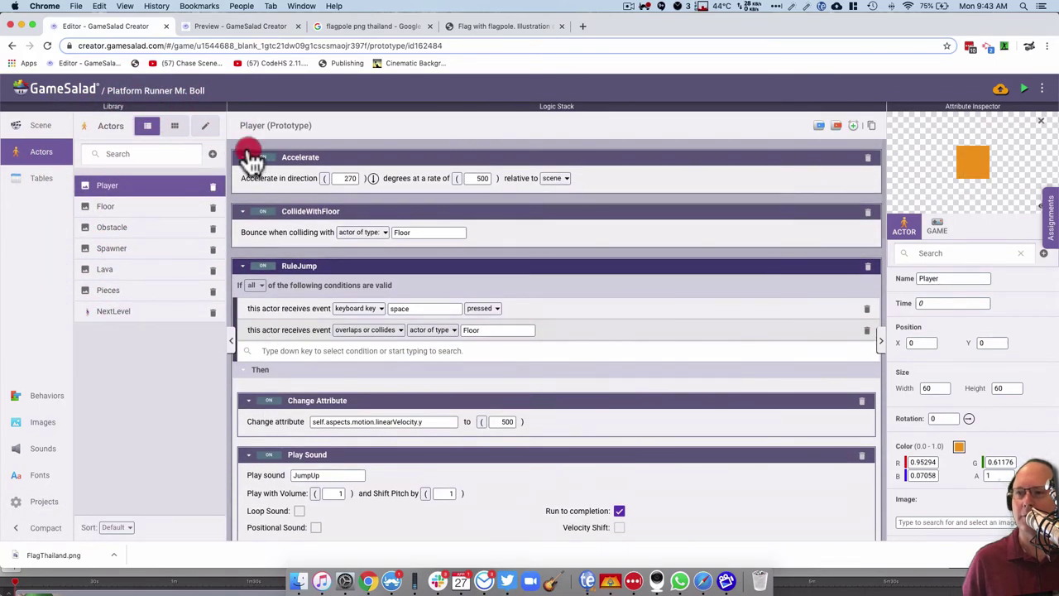
Collapse Accelerate, CollideWithFloor, RuleJump, Control Camera, Constrain Attribute, RuleDestroyWhenHitObstacle, Scoring and Play Sound
left_click(243, 157)
left_click(243, 184)
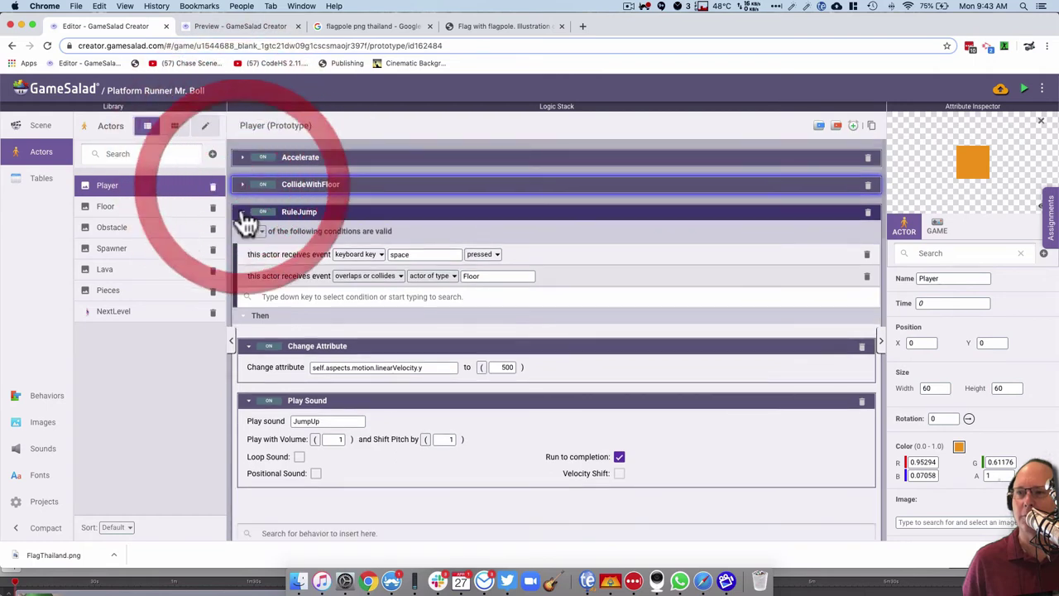
left_click(243, 211)
left_click(242, 240)
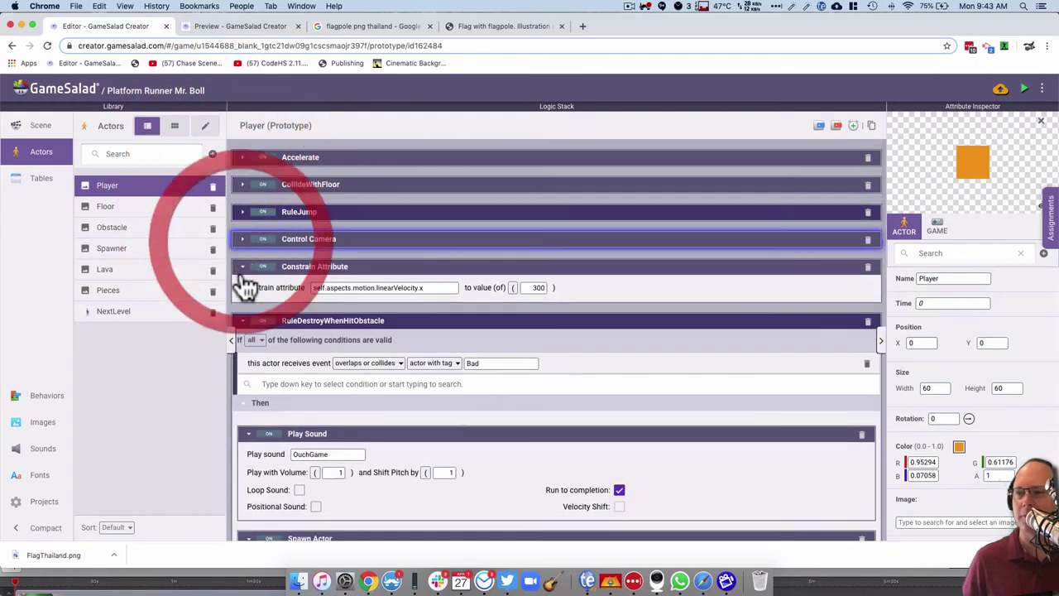
left_click(242, 267)
left_click(243, 293)
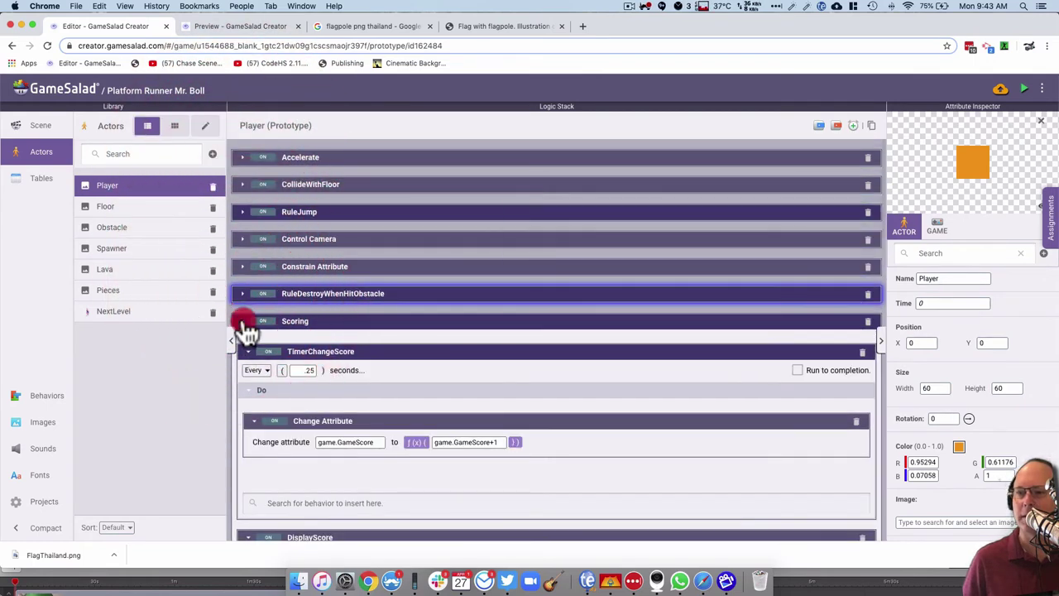
left_click(242, 322)
left_click(243, 348)
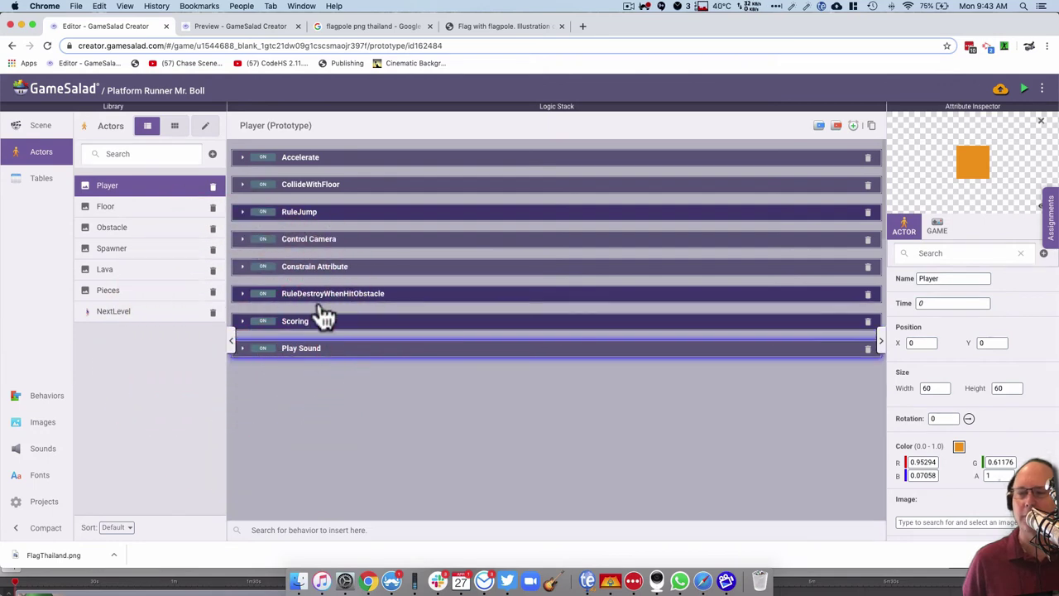
Undo the rule wrapped around Play Sound so it stands alone at the end
left_click(818, 126)
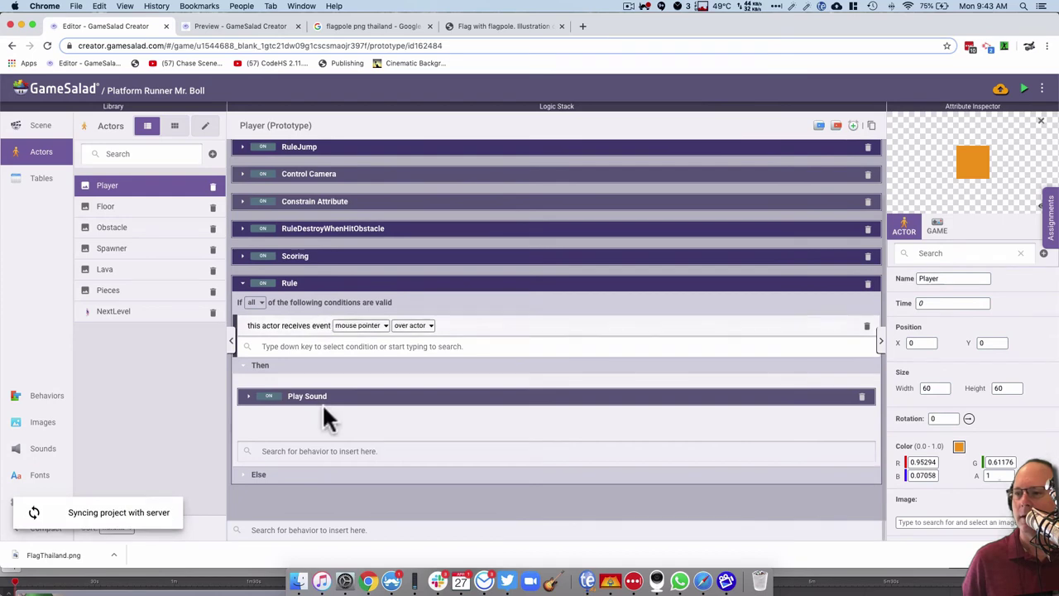
left_click_drag(322, 346, 314, 494)
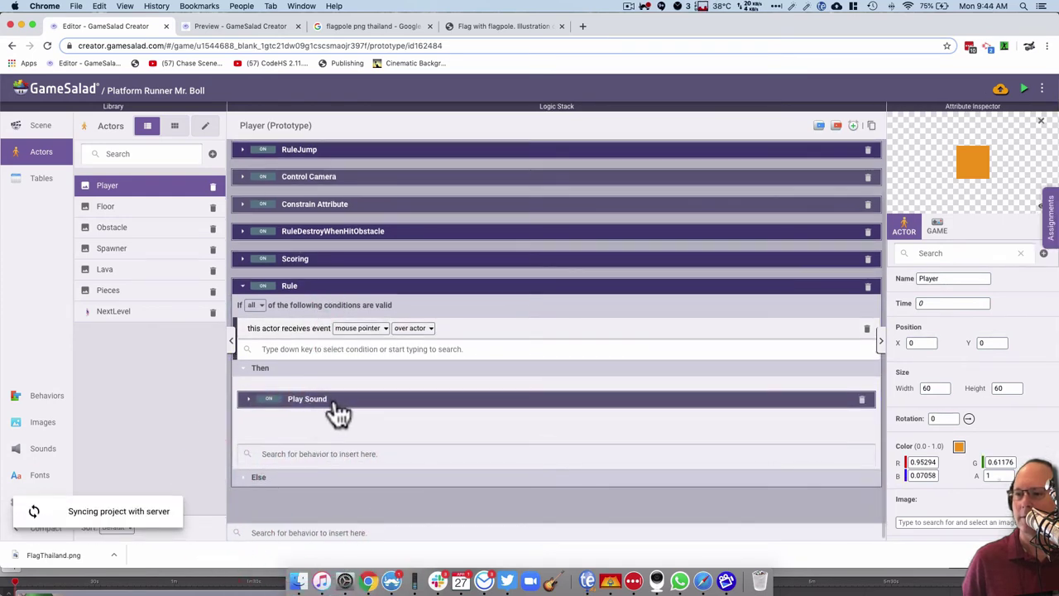
left_click_drag(335, 406, 353, 271)
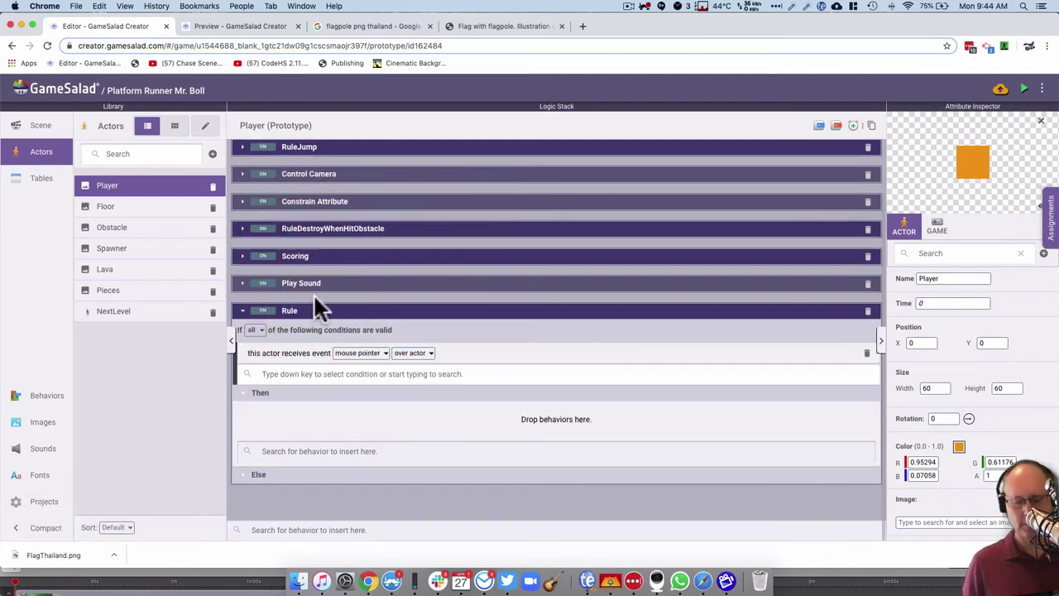
key("super+z")
key("super+z")
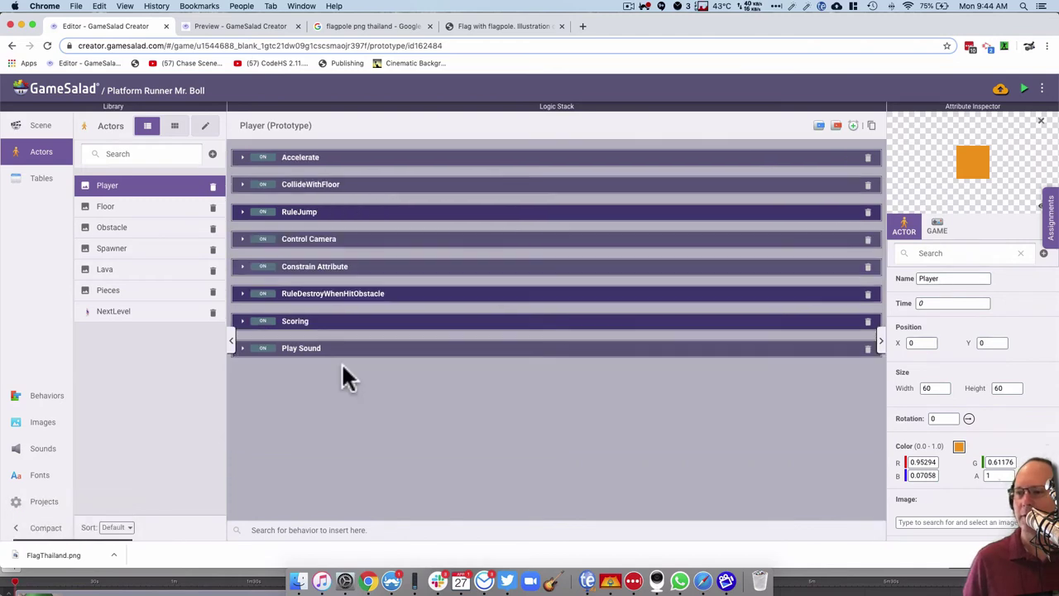
left_click(331, 387)
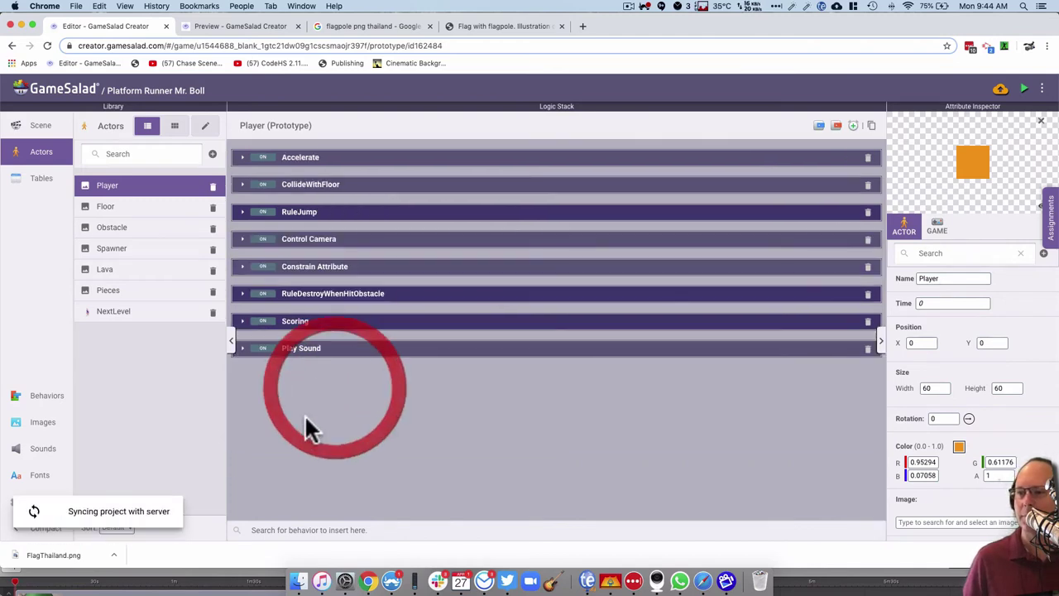
left_click(327, 346)
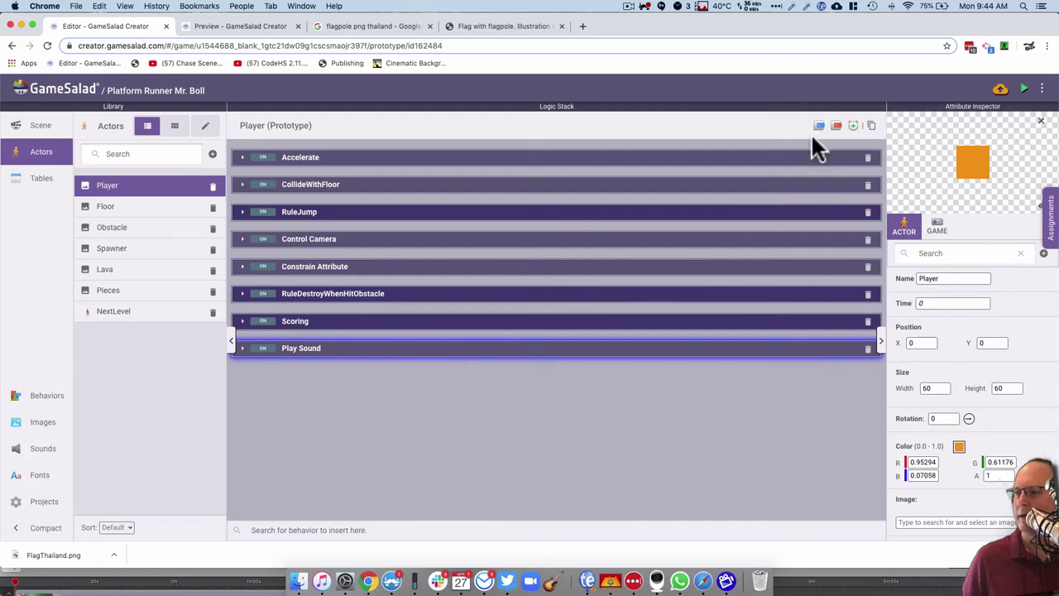
left_click(621, 453)
Add a Player Rule firing when it overlaps or collides with actor of type NextLevel
left_click(335, 523)
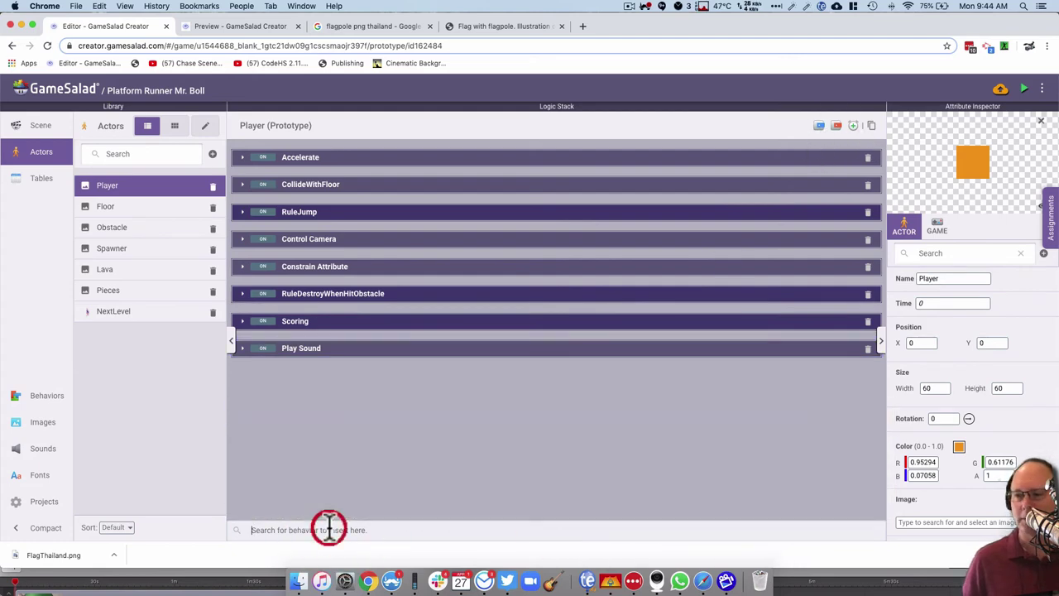
type("rule")
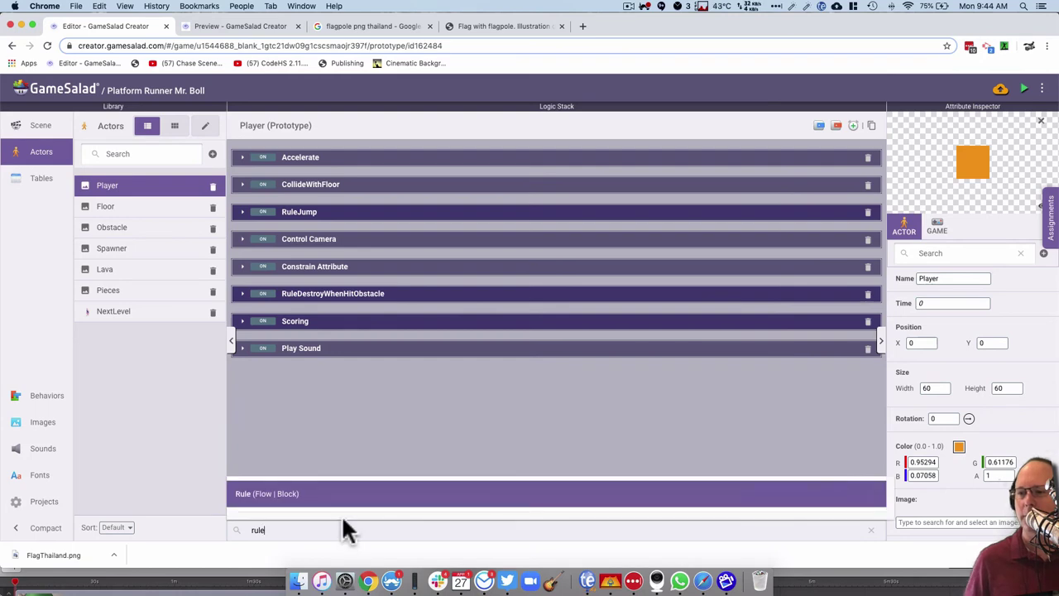
left_click(317, 494)
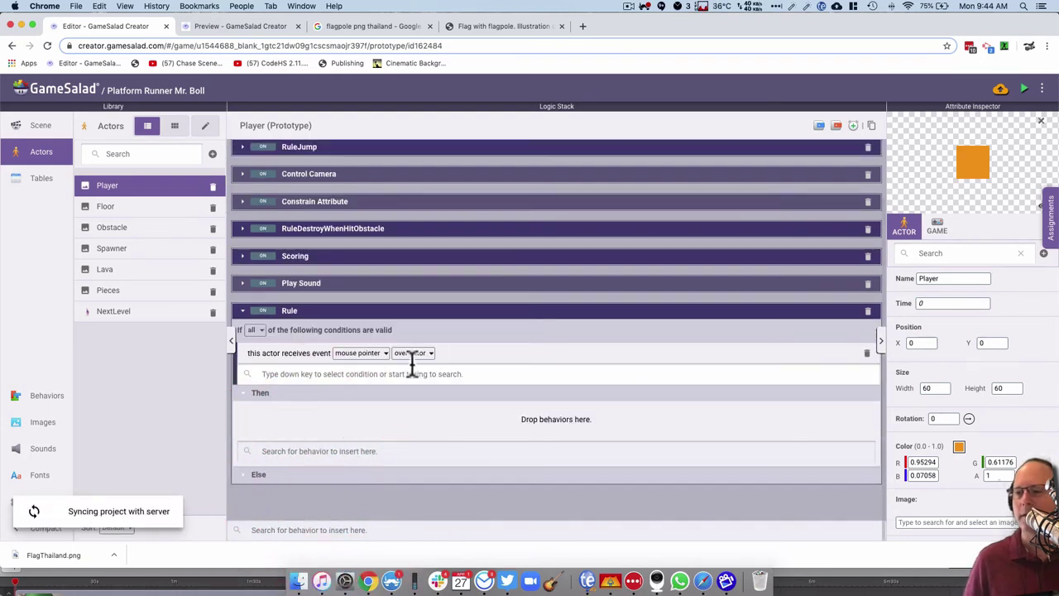
left_click(357, 353)
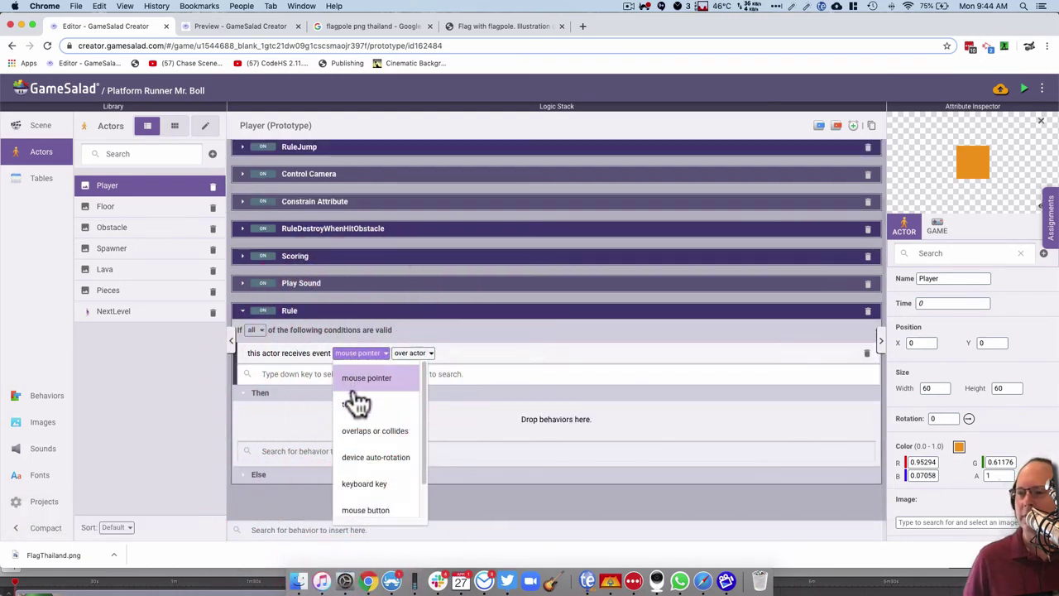
left_click(370, 431)
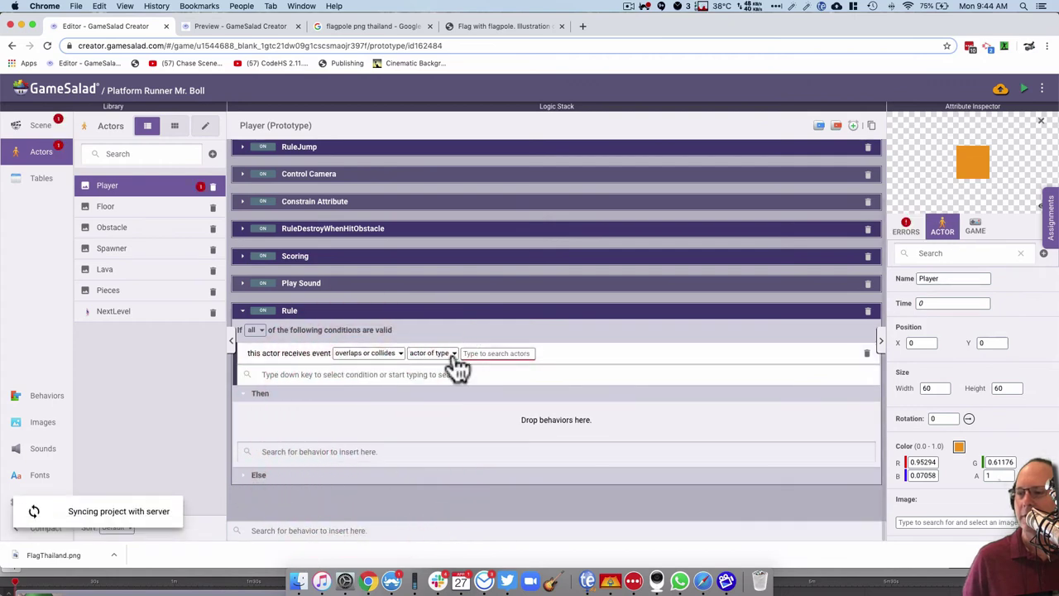
left_click(496, 353)
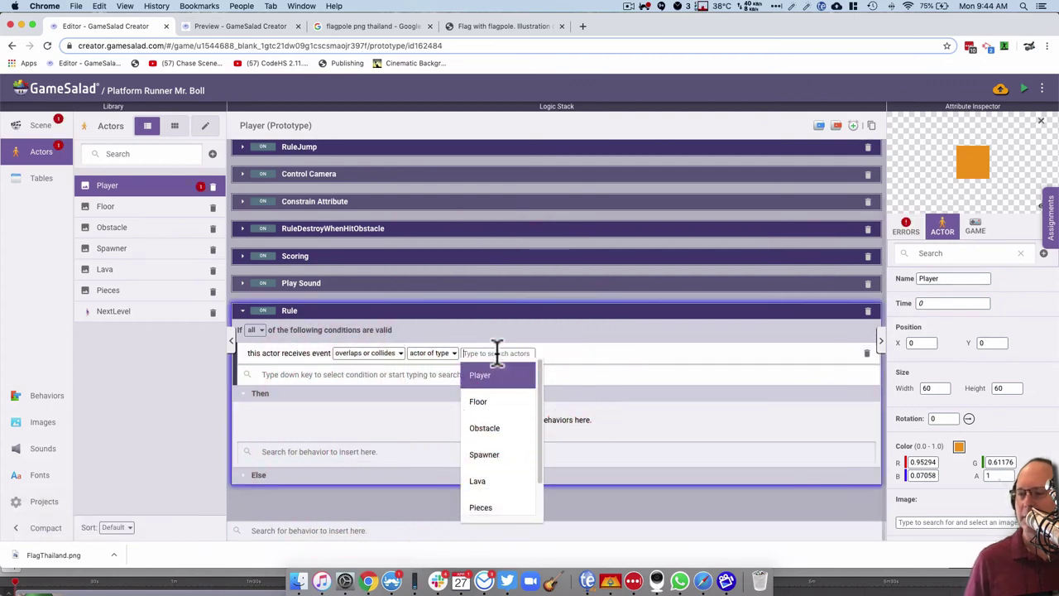
scroll(501, 443, "down", 1)
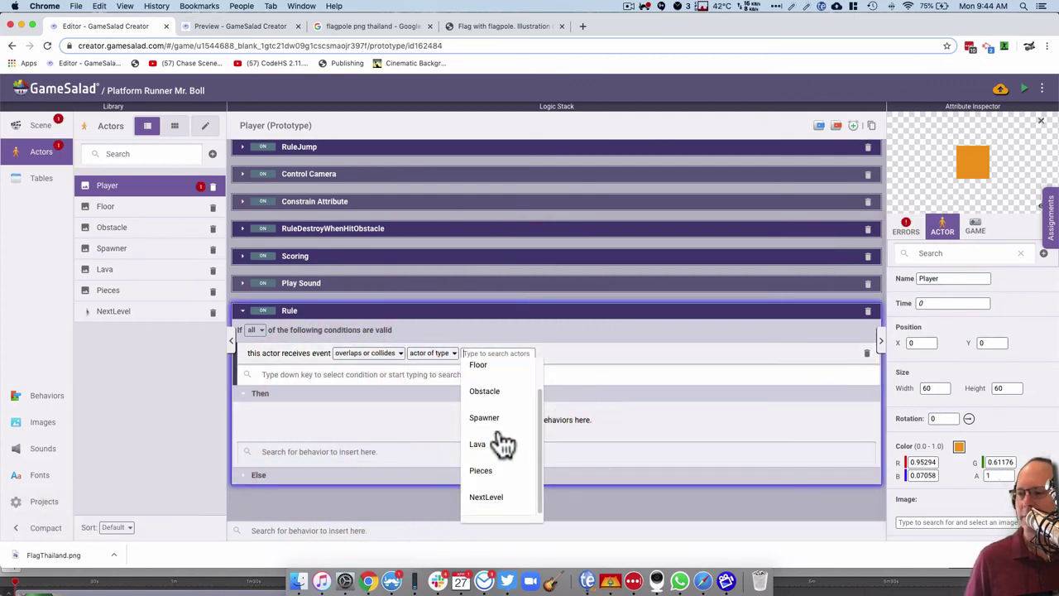
left_click(485, 499)
left_click(352, 451)
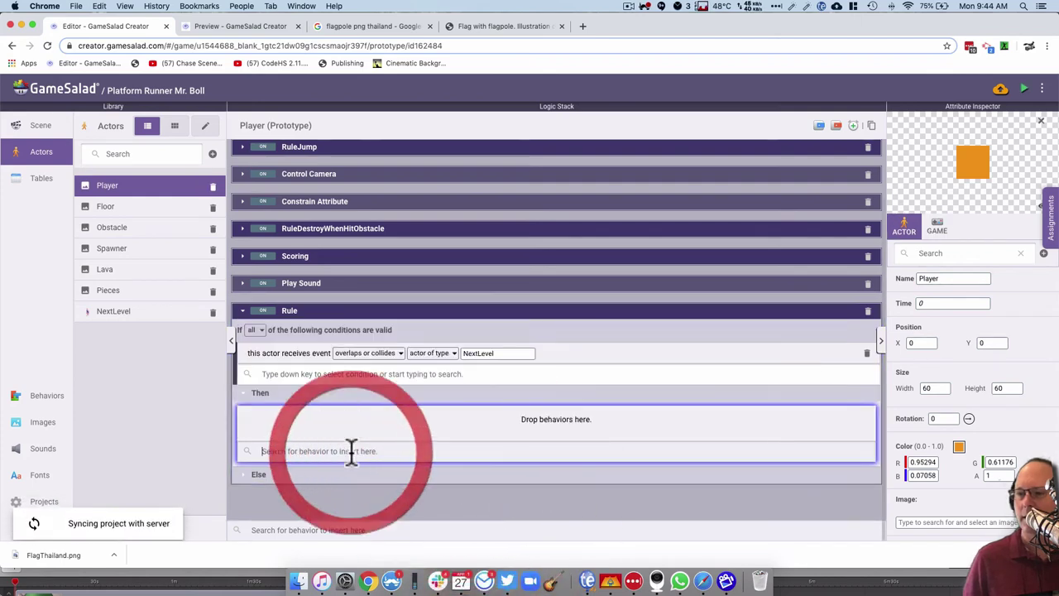
Put a Change Scene action set to Next Scene inside the NextLevel collision rule
left_click(352, 451)
type("ch")
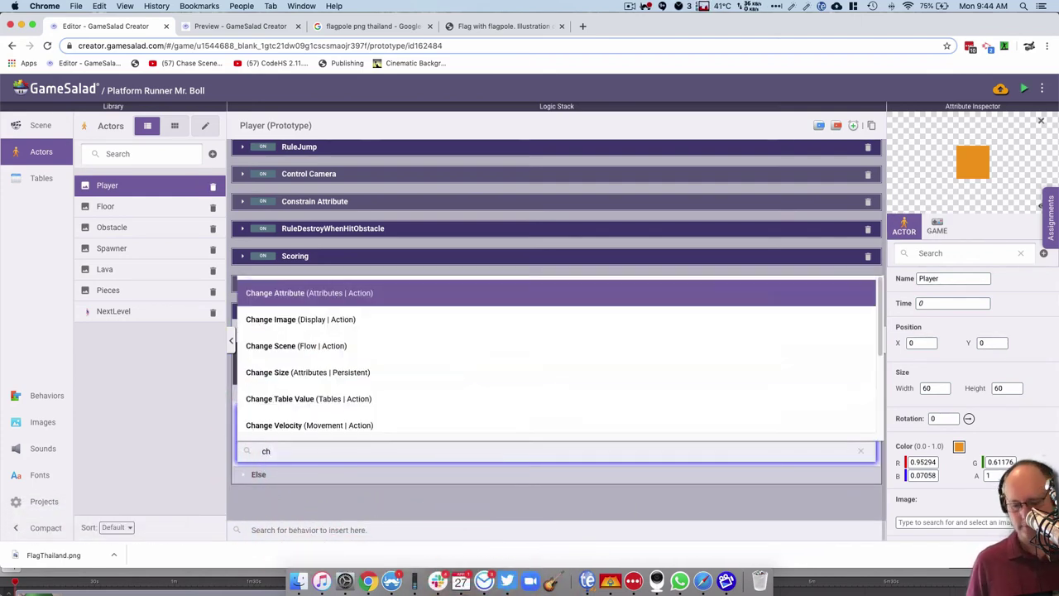
type("ang")
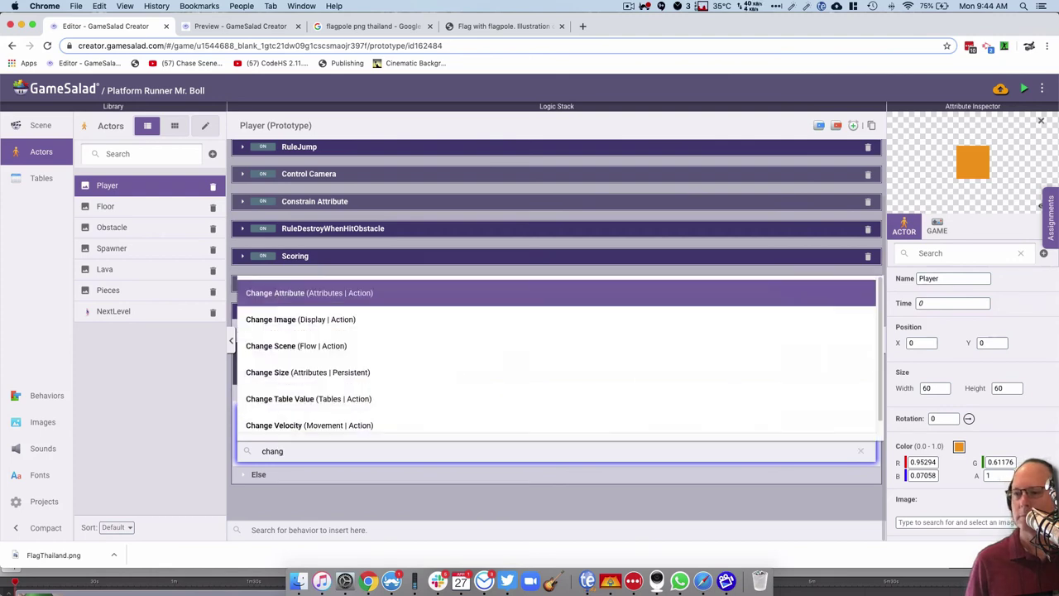
left_click(311, 344)
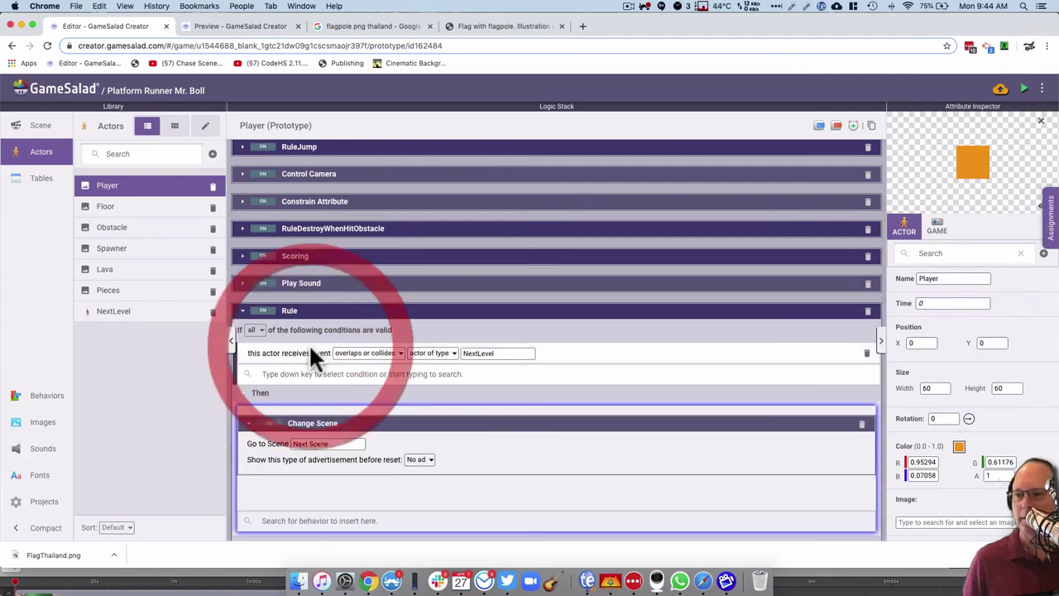
left_click(348, 442)
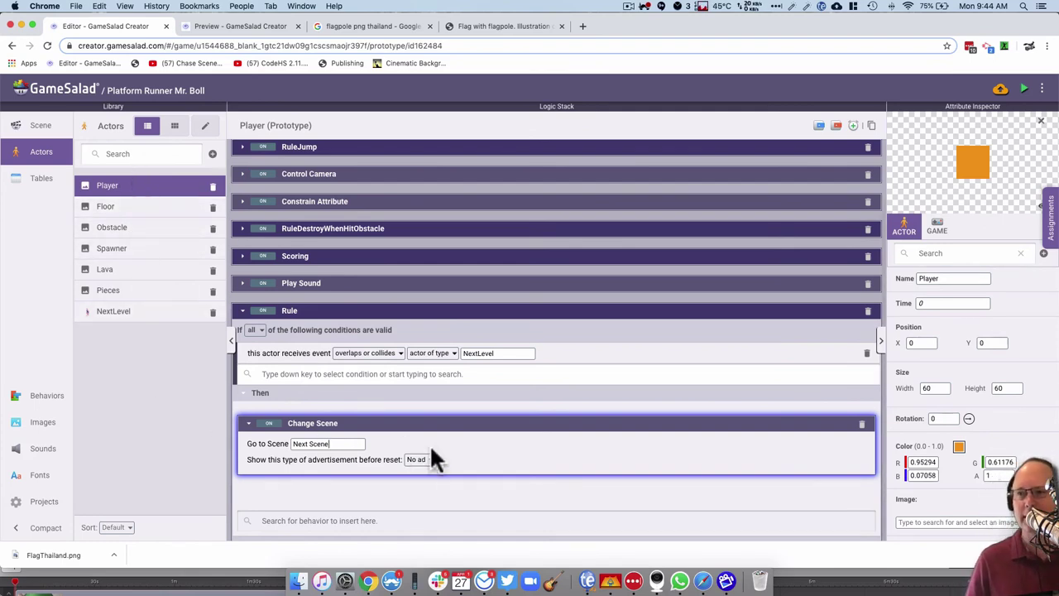
left_click(34, 126)
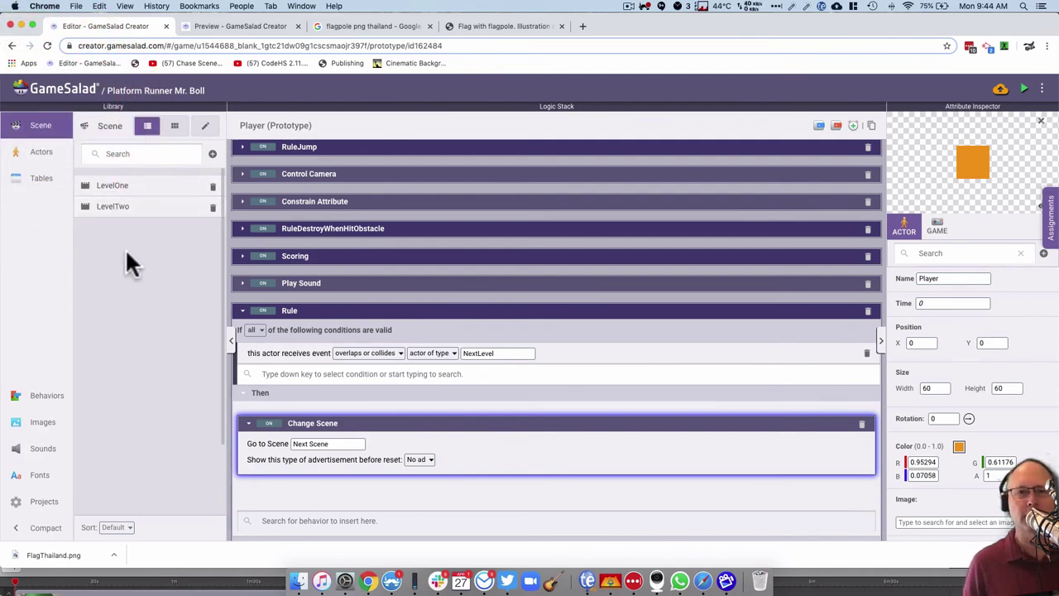
left_click(24, 152)
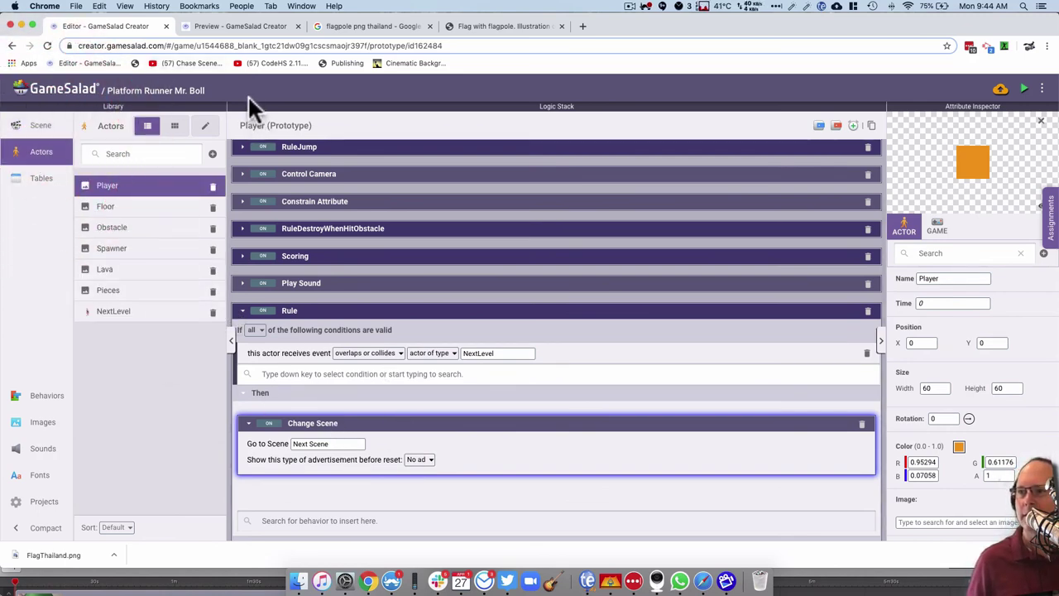
Switch to the game preview to playtest LevelOne through to LevelTwo
left_click(237, 27)
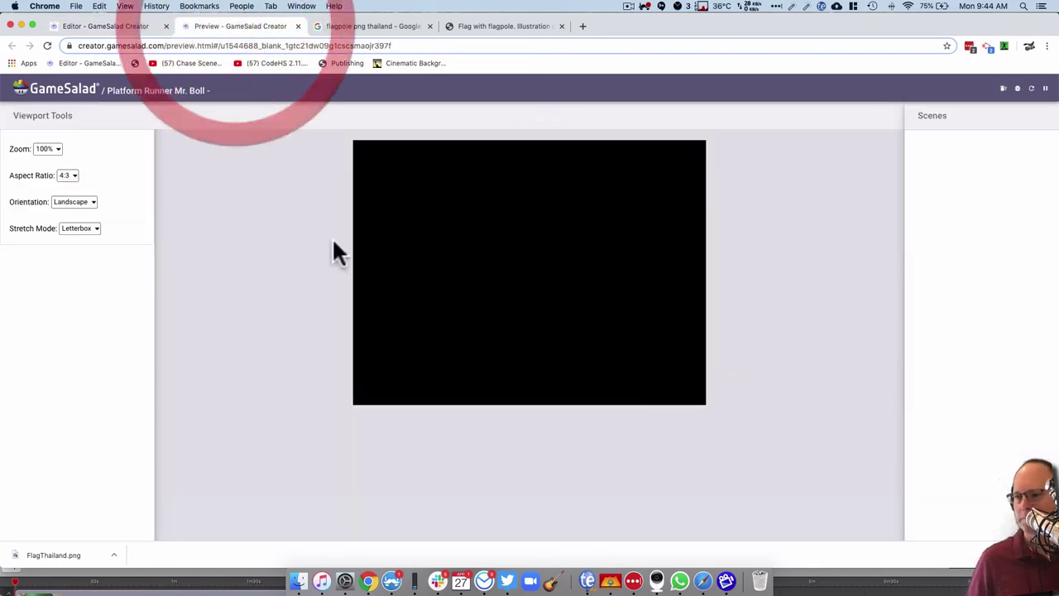